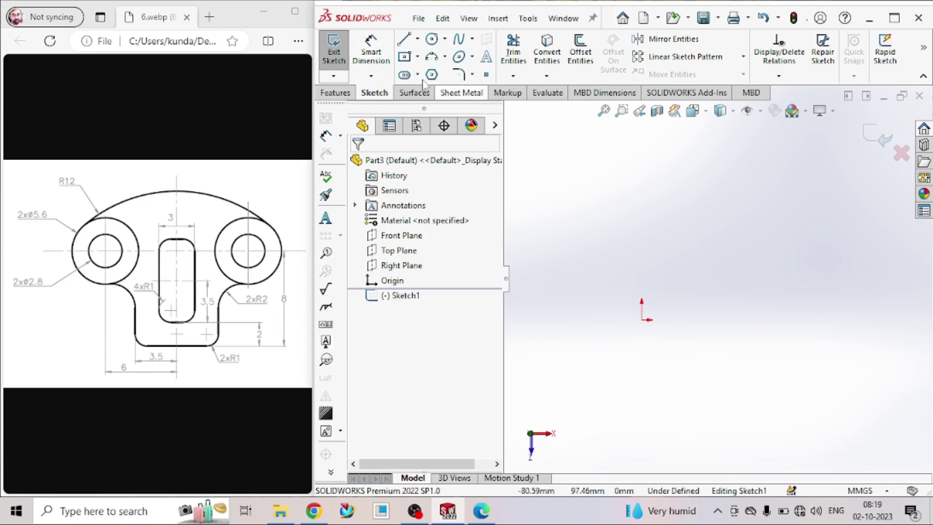
- Sketch a vertical construction centerline about 134 mm long passing through the origin
left_click(417, 39)
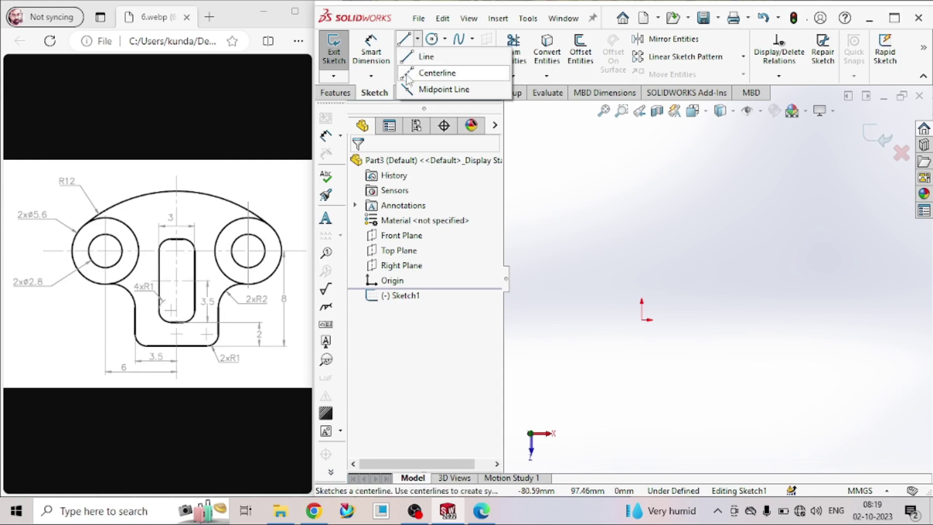
left_click(439, 73)
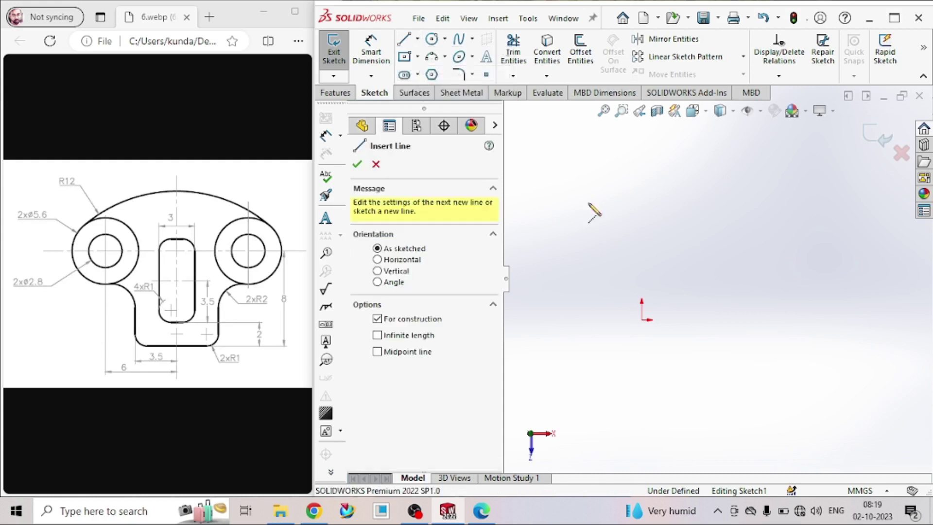
left_click(642, 320)
left_click(641, 185)
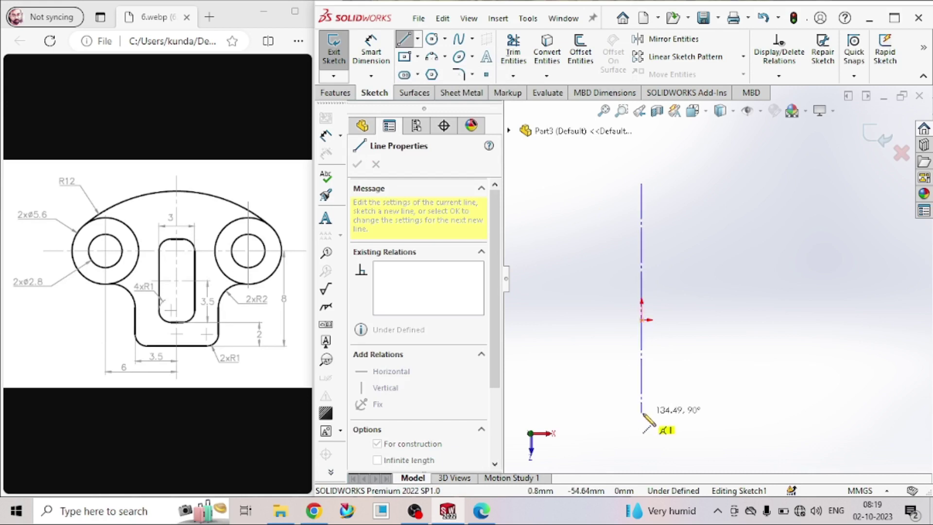
left_click(642, 413)
key("Escape")
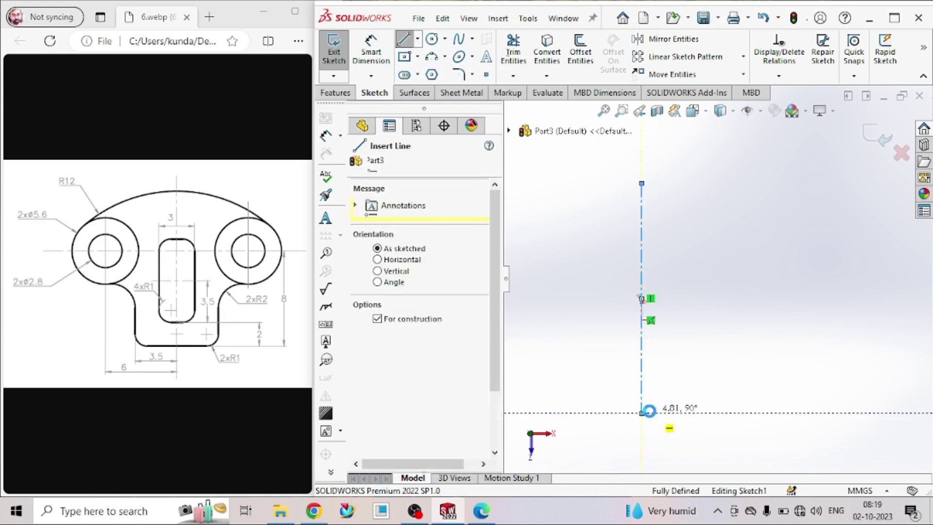
key("Escape")
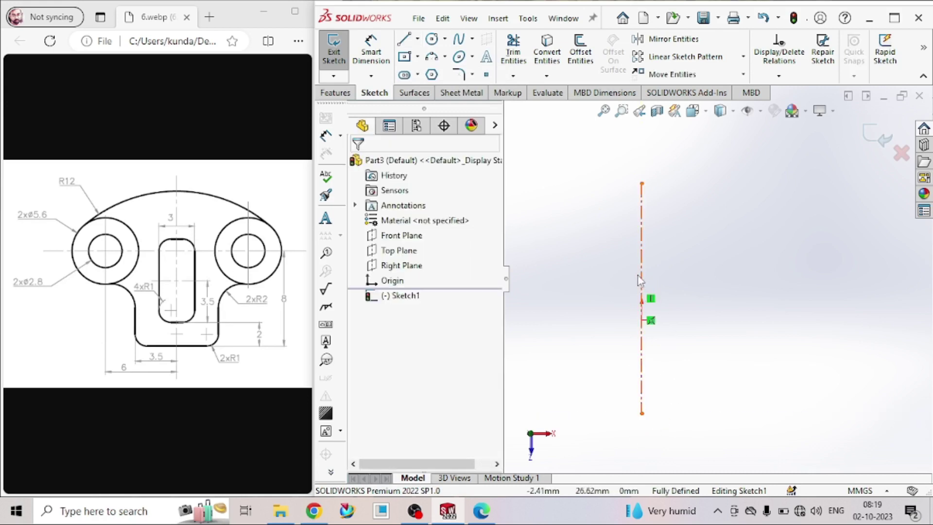
- Make the centerline's midpoint coincident with the sketch origin
left_click(642, 300)
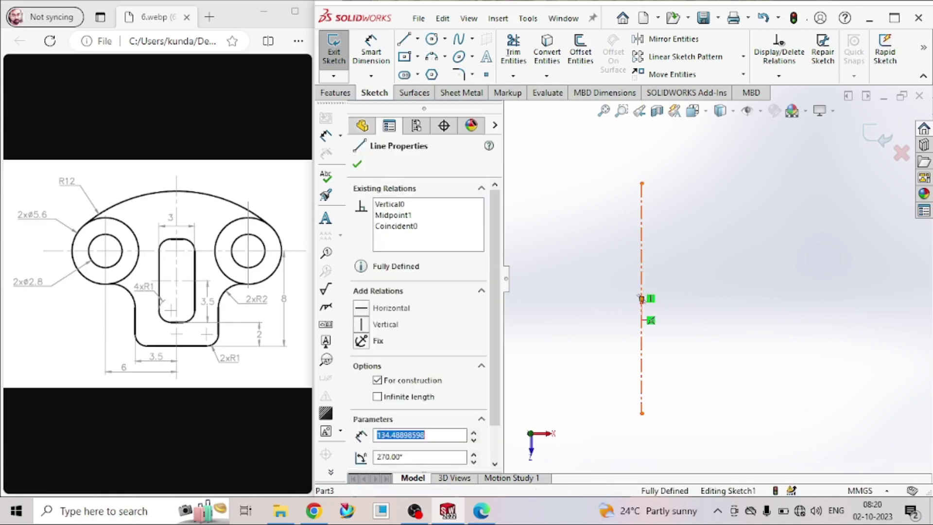
left_click(643, 322)
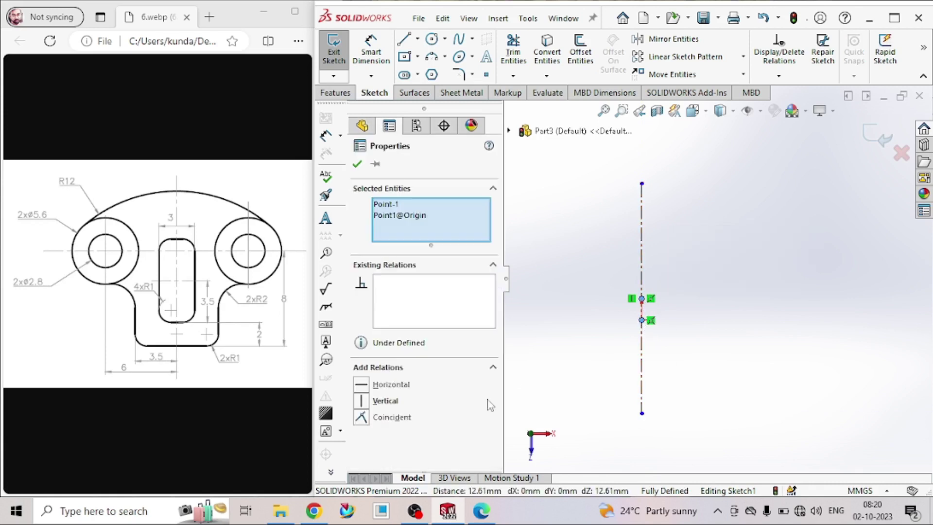
left_click(361, 418)
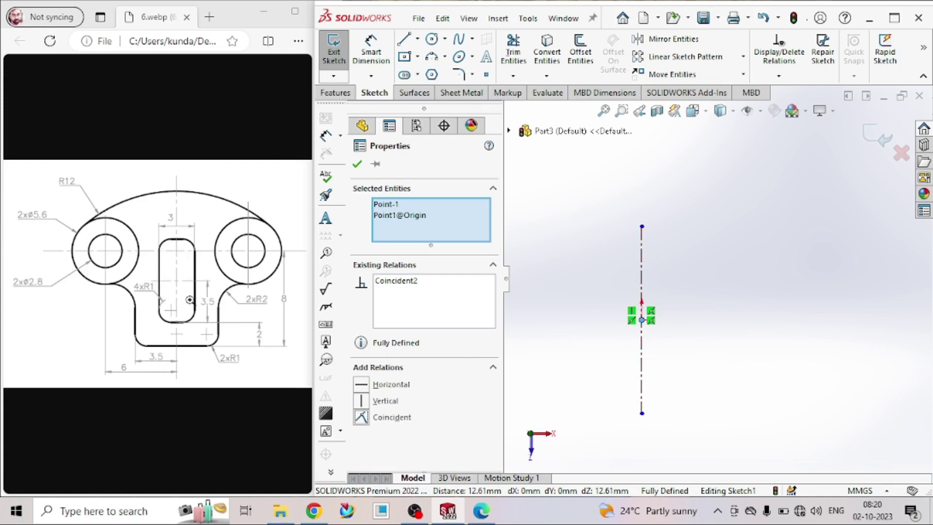
- Sketch an upright center rectangle about 75 mm high, centred on the origin
left_click(404, 57)
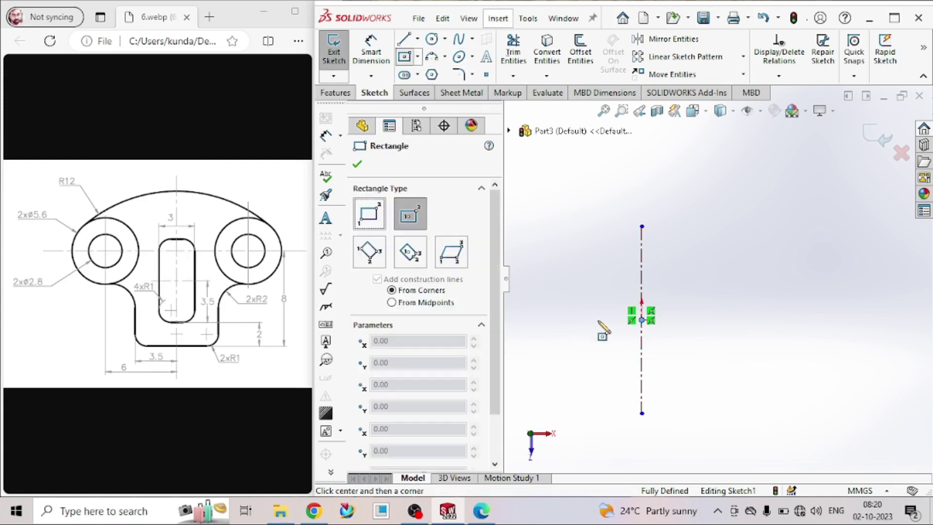
left_click(641, 320)
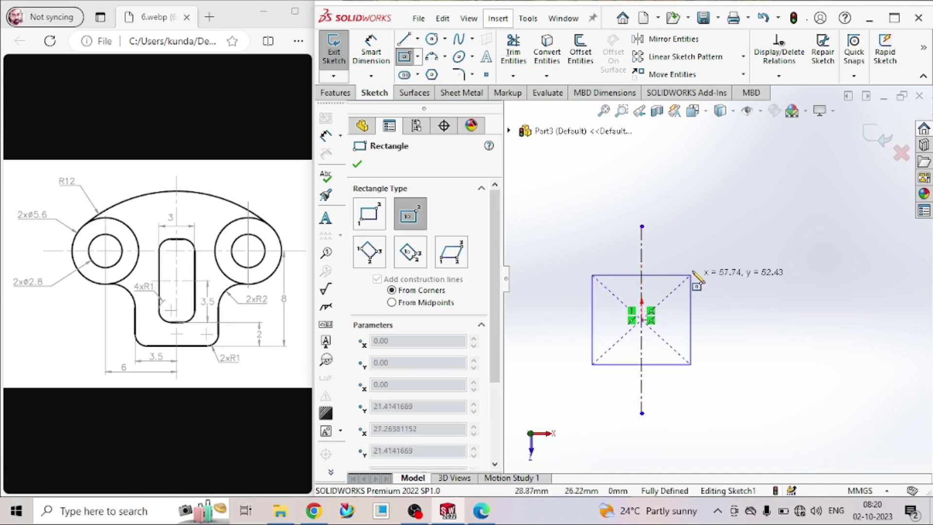
left_click(675, 256)
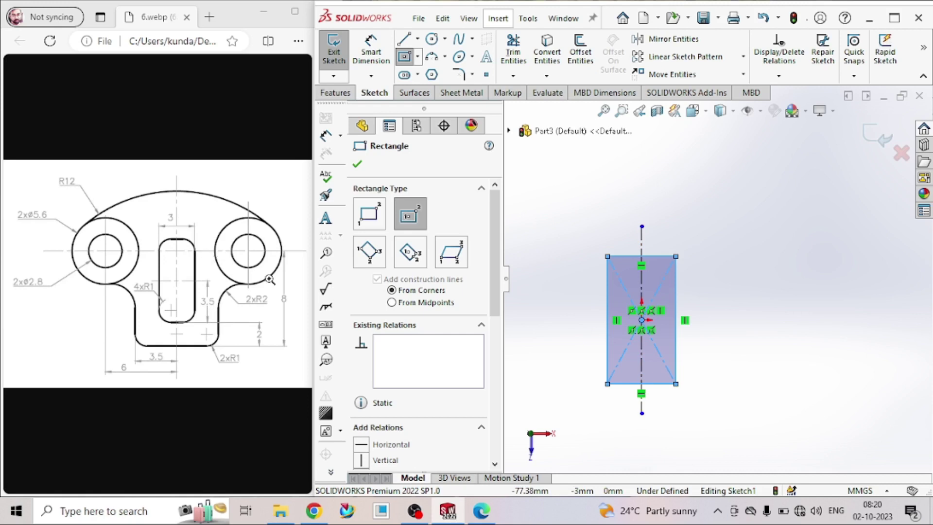
- Dimension the center rectangle to 7 mm high and 3 mm wide
left_click(370, 50)
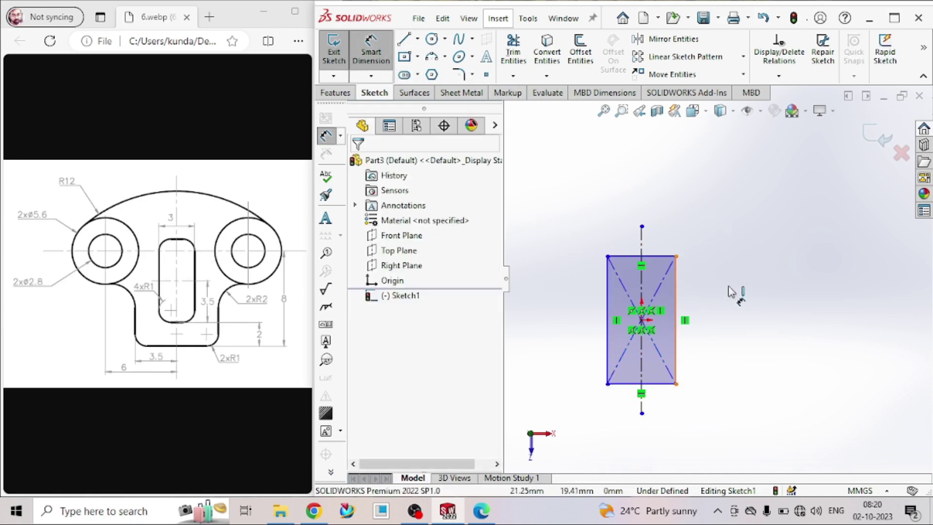
left_click(675, 291)
left_click(741, 301)
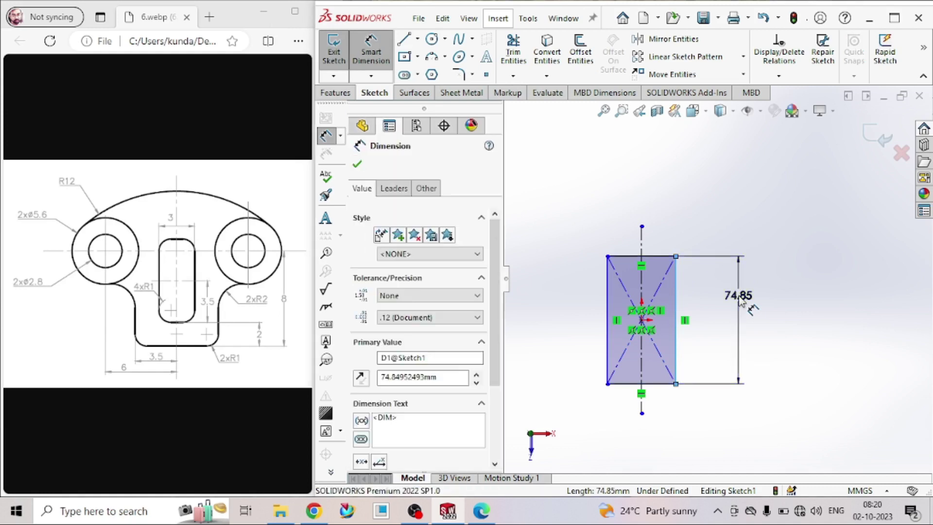
type("7")
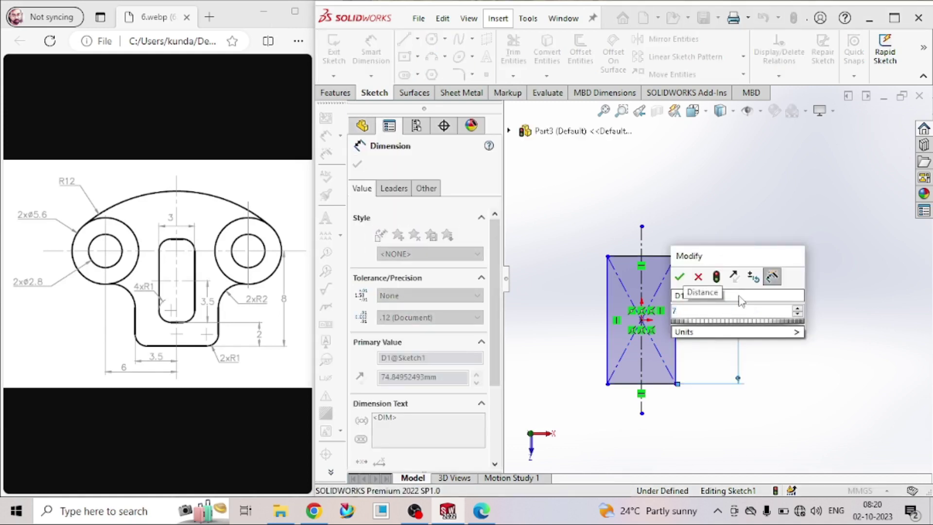
key("Return")
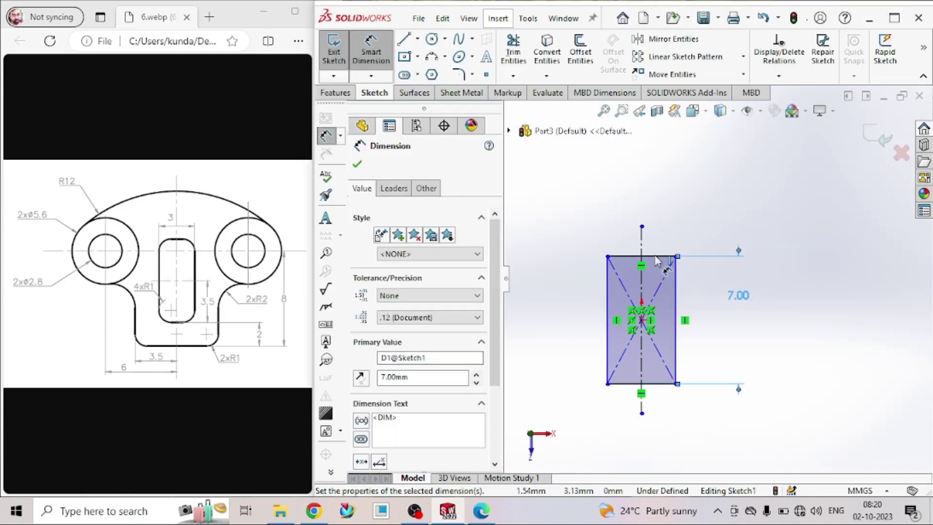
left_click(662, 263)
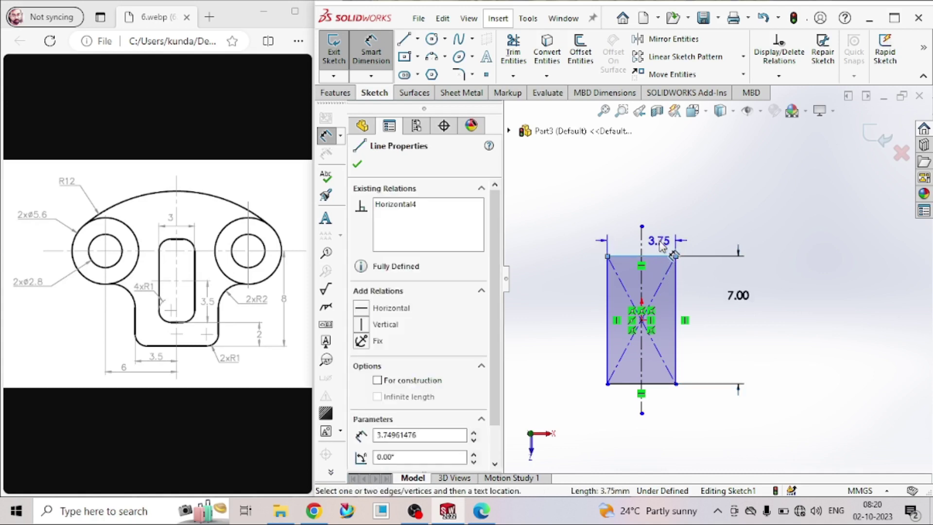
left_click(660, 244)
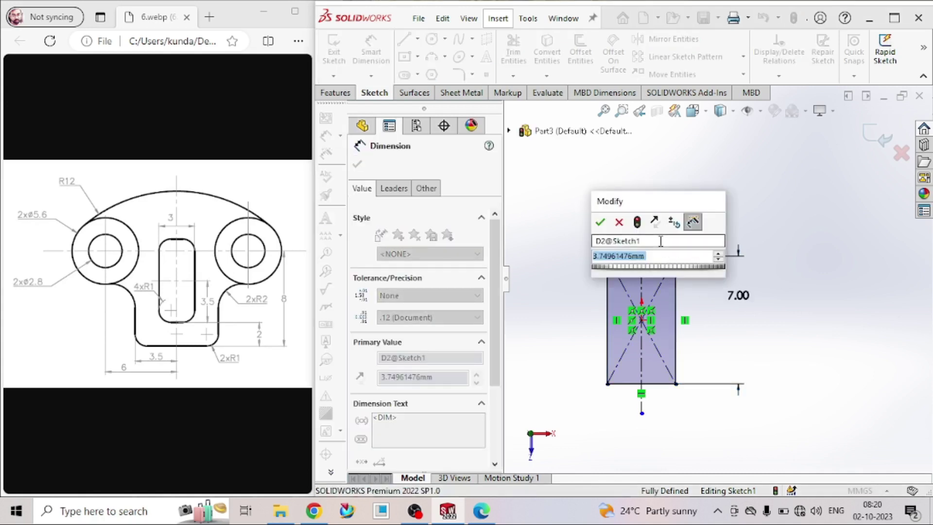
type("3")
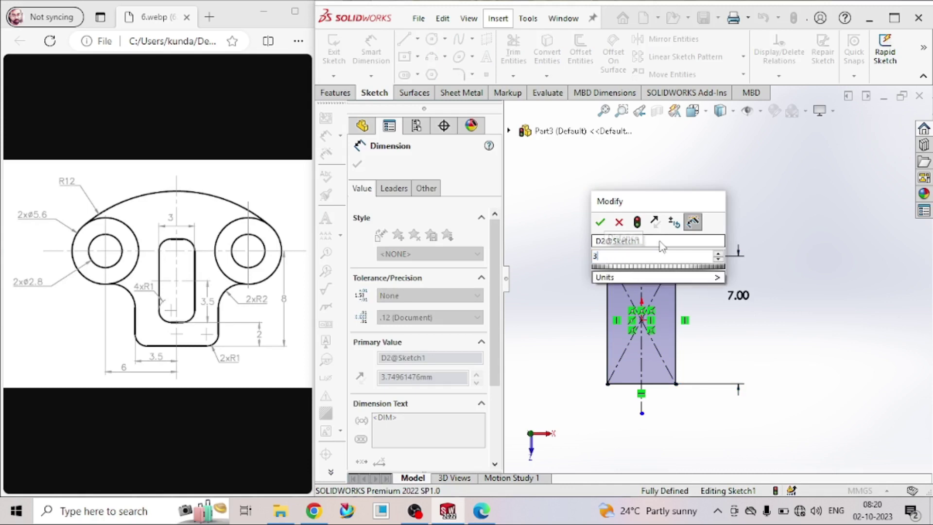
key("Return")
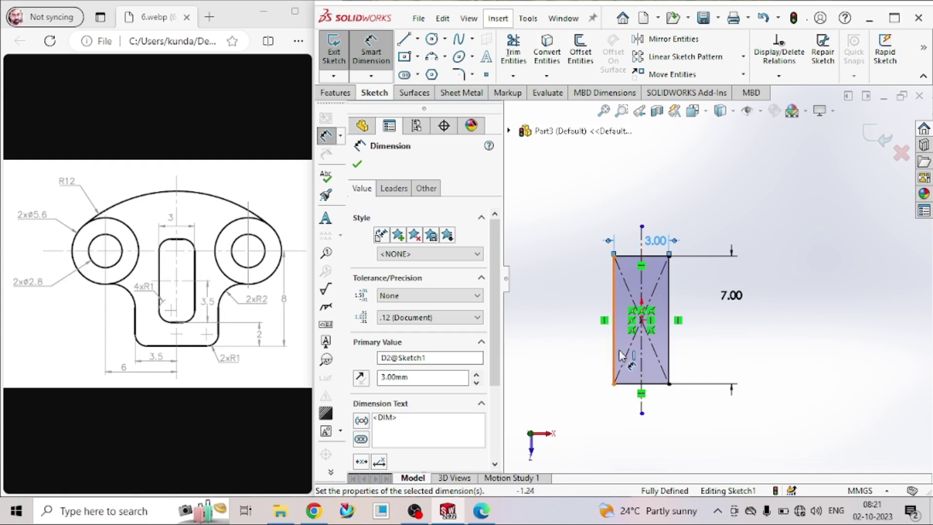
- Sketch a horizontal line about 9.8 mm long below the rectangle, extending past both of its sides
scroll(631, 333, "down", 1)
scroll(685, 303, "up", 3)
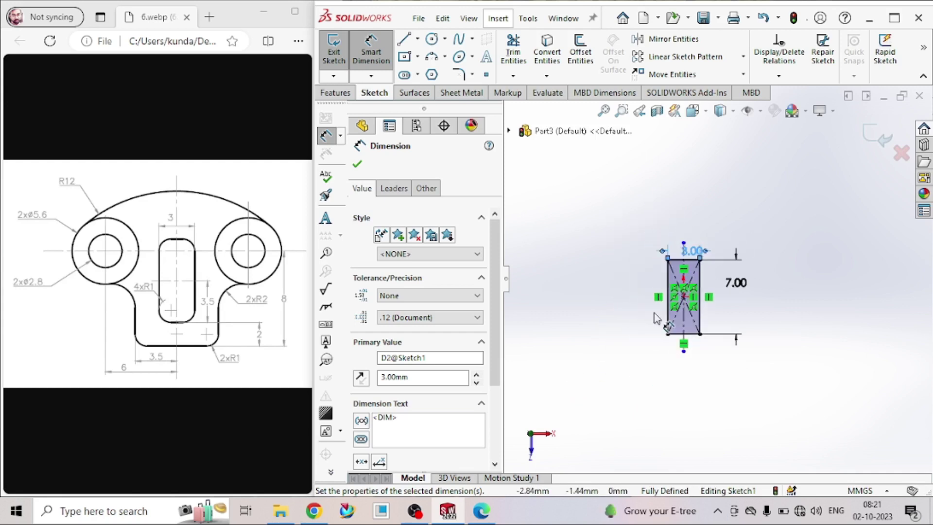
scroll(688, 301, "down", 1)
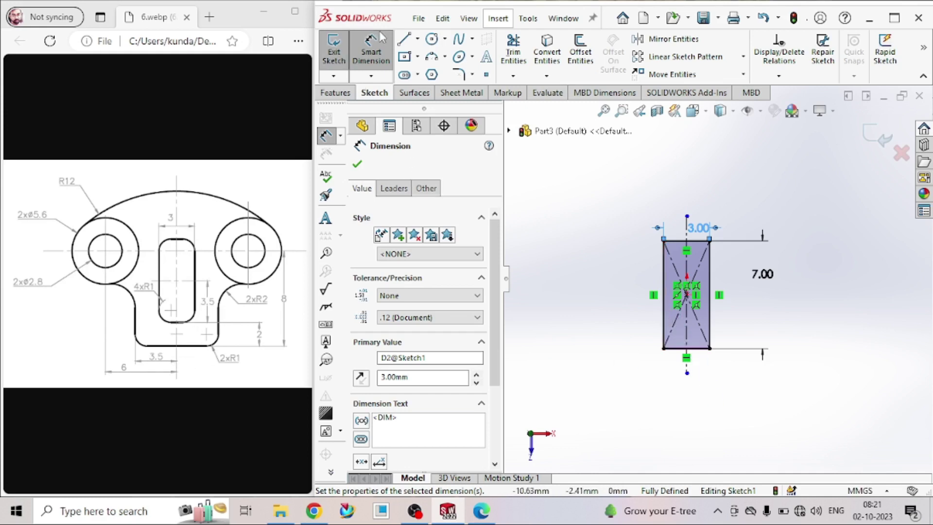
left_click(403, 38)
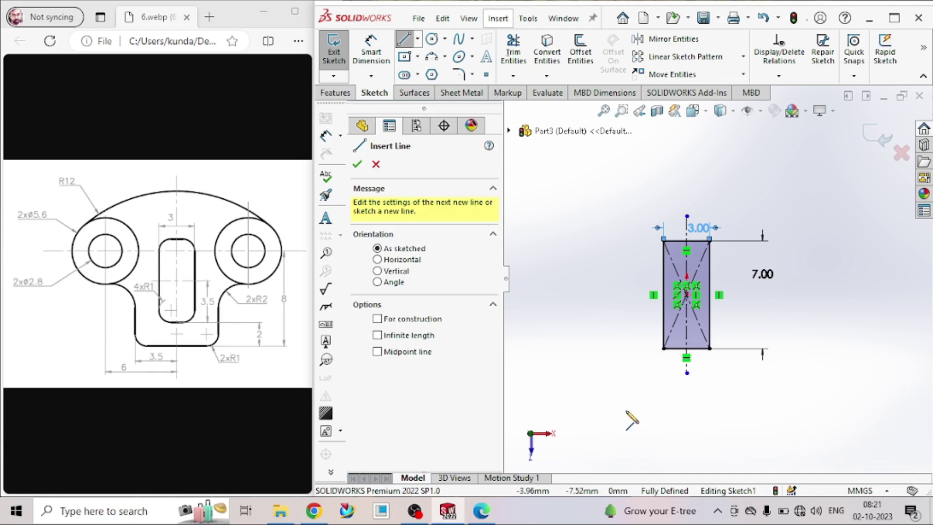
left_click_drag(626, 411, 776, 410)
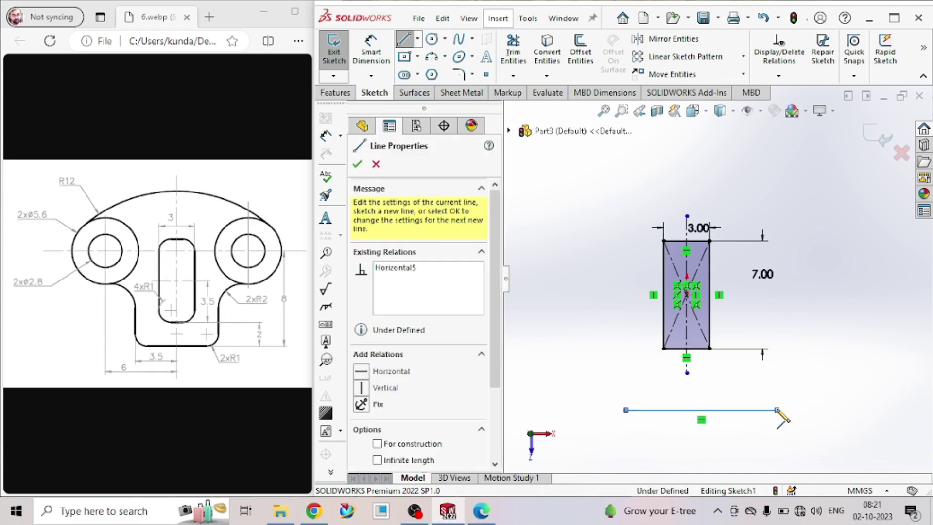
key("Escape")
key("Escape")
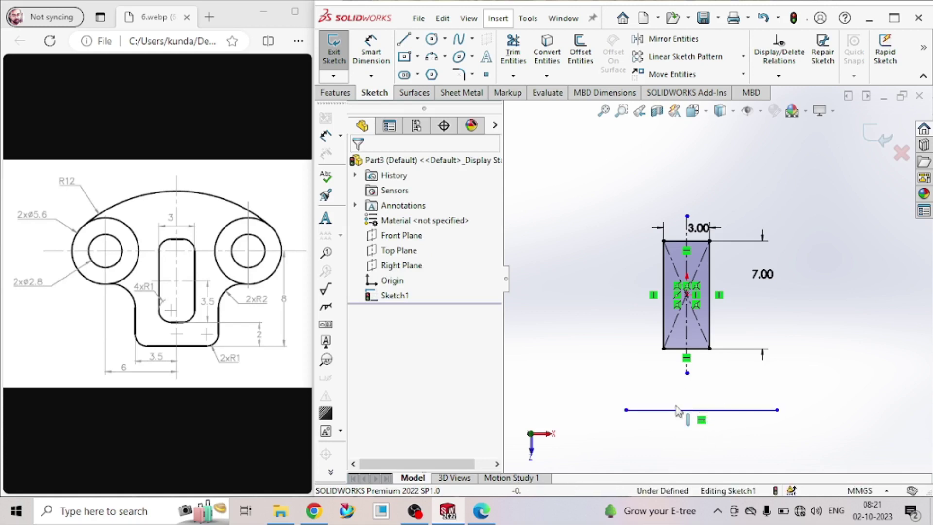
- Align the horizontal line's midpoint with the rectangle's centre point using a Vertical relation
left_click(701, 411)
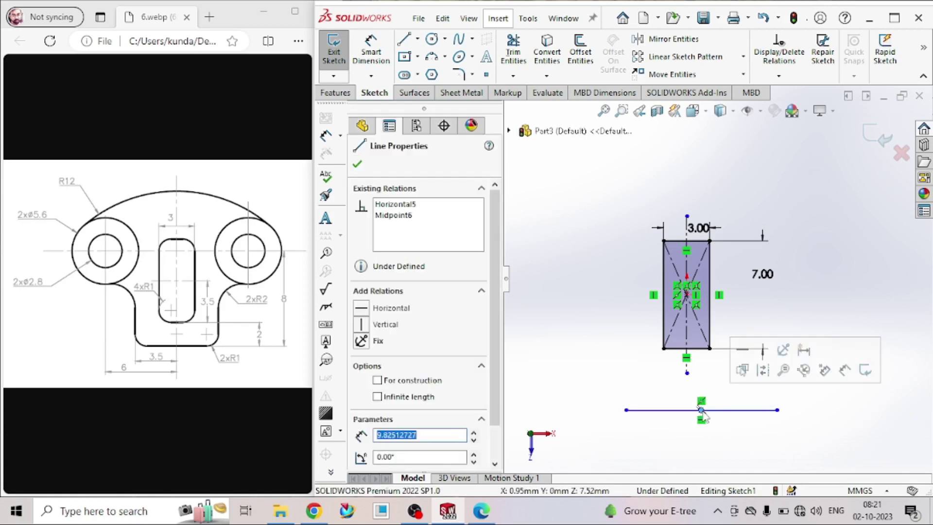
left_click(687, 296)
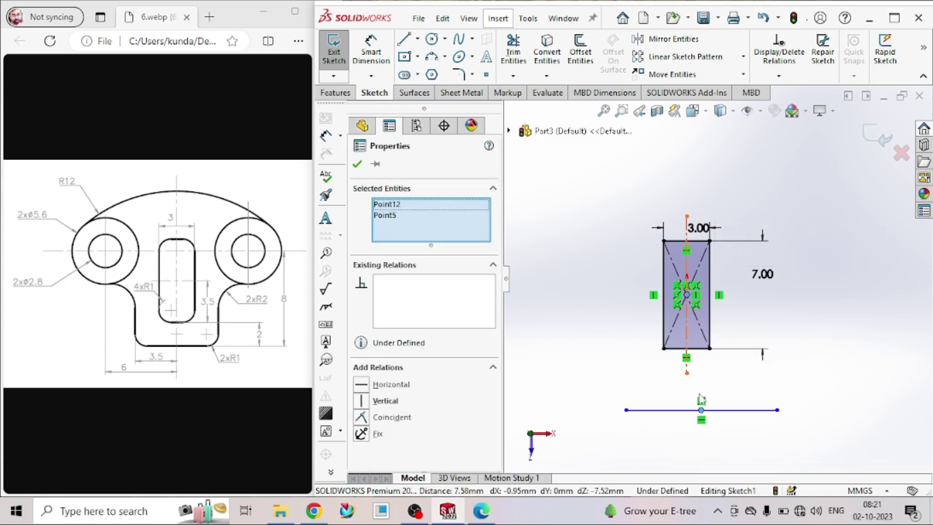
left_click(362, 401)
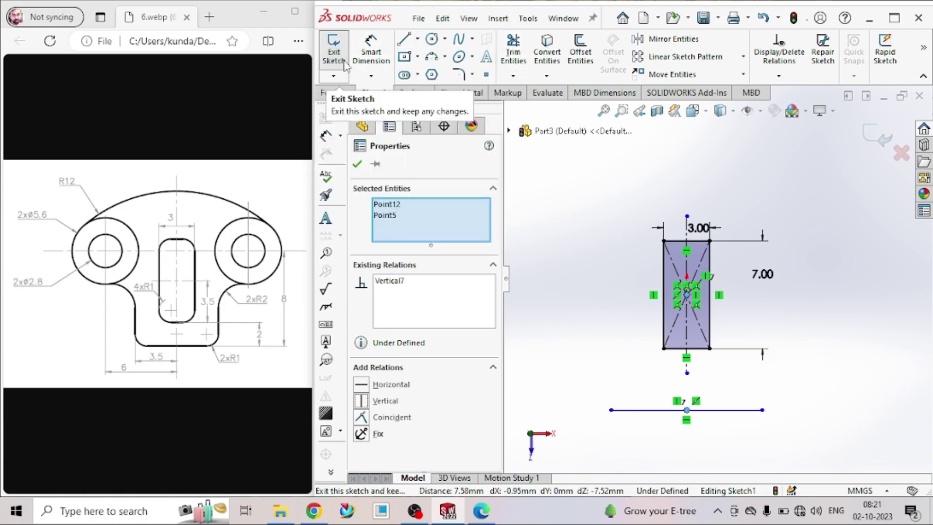
- Dimension the length of the horizontal line below the rectangle to 7 mm
left_click(370, 51)
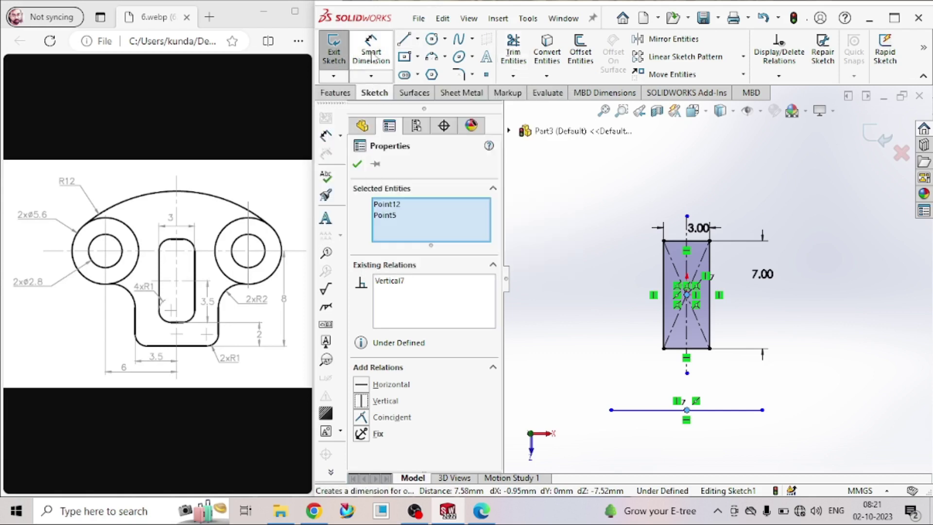
left_click(698, 416)
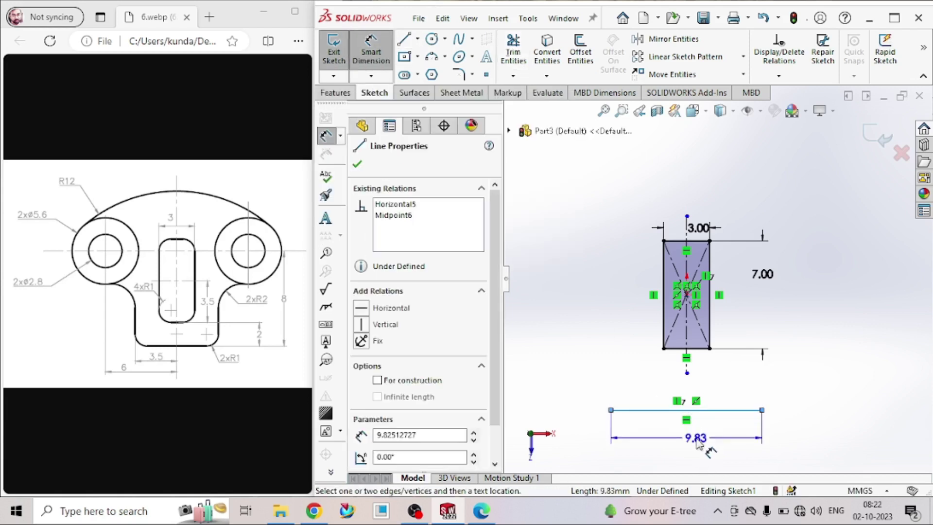
left_click(696, 439)
left_click(697, 442)
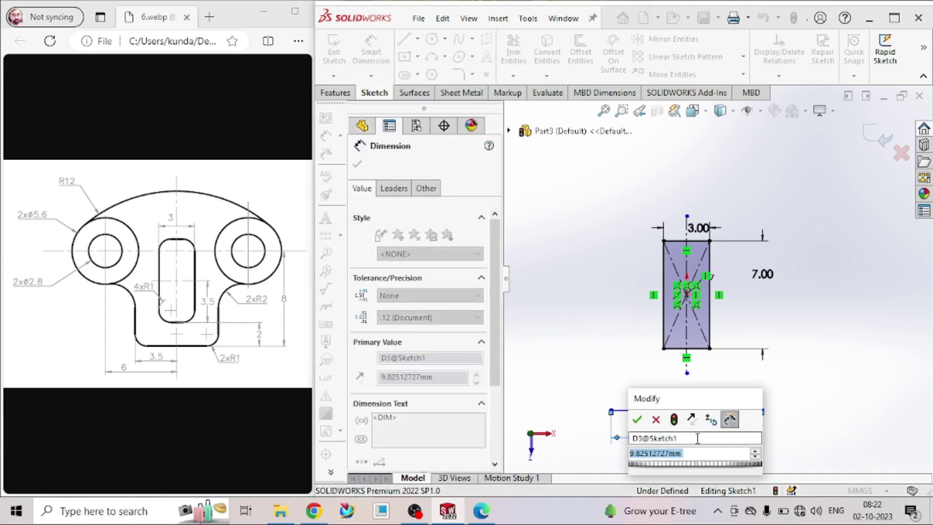
type("7")
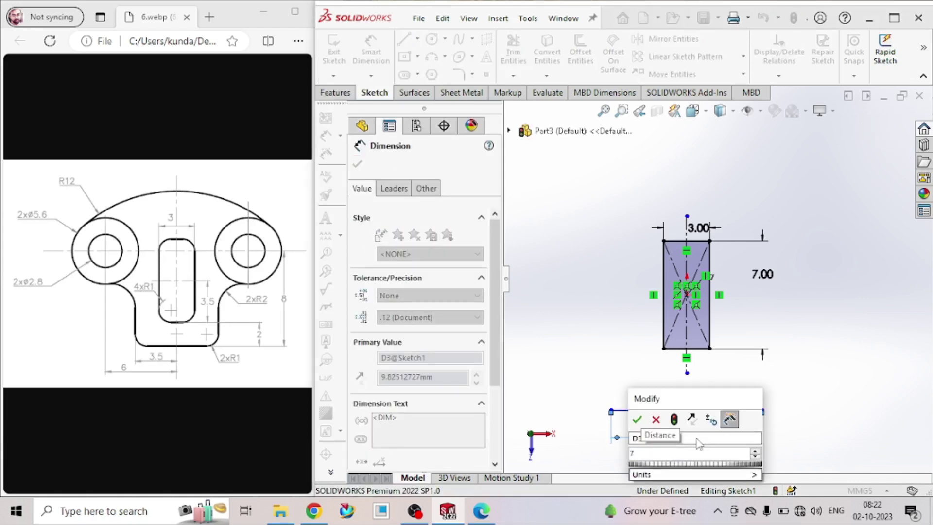
key("Return")
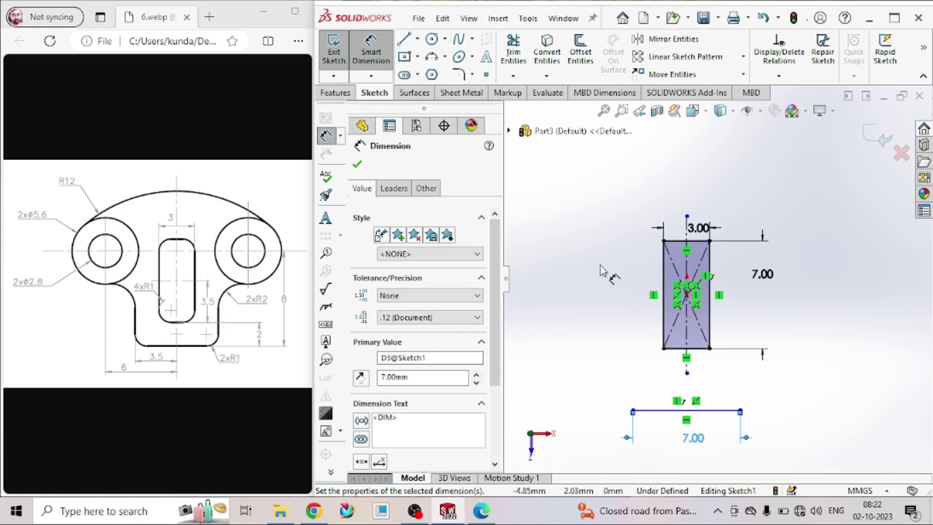
- Dimension the vertical distance from the rectangle's centre point to the horizontal base line to 5.5 mm
left_click(686, 294)
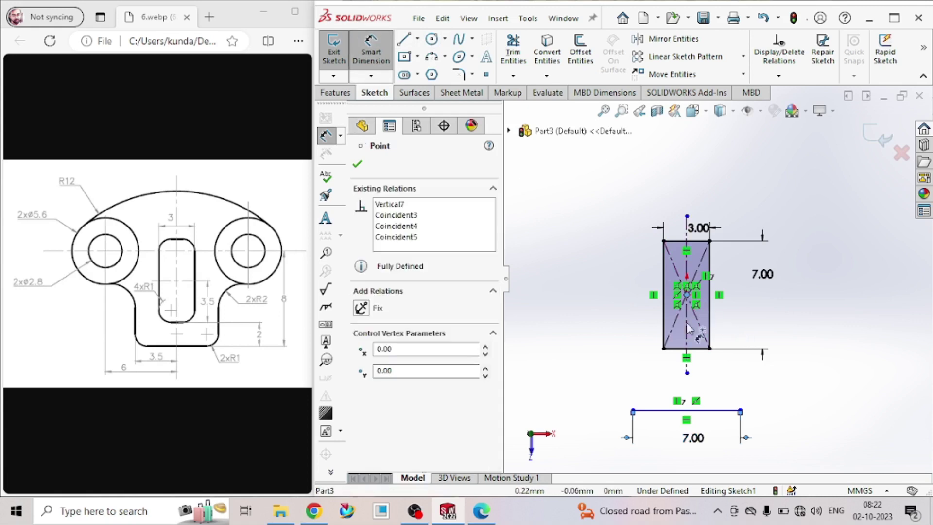
left_click(711, 411)
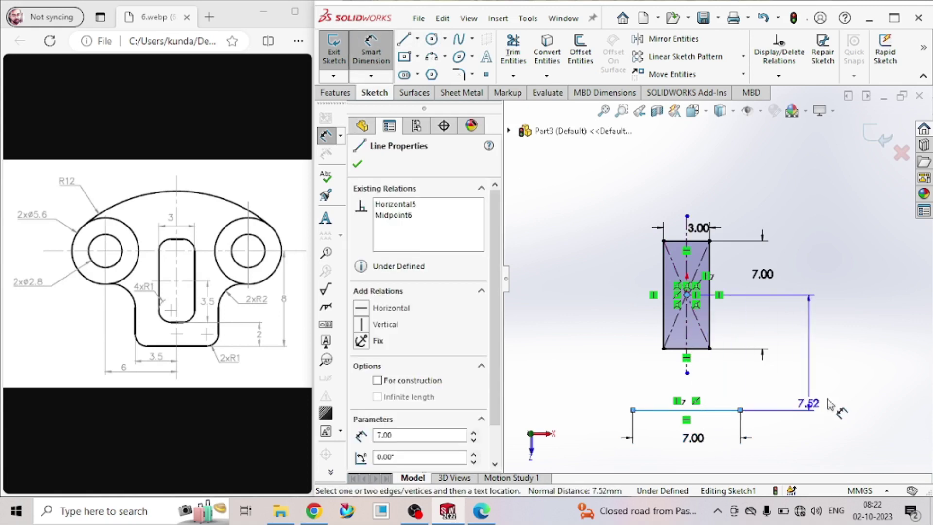
left_click(875, 357)
type("5.5")
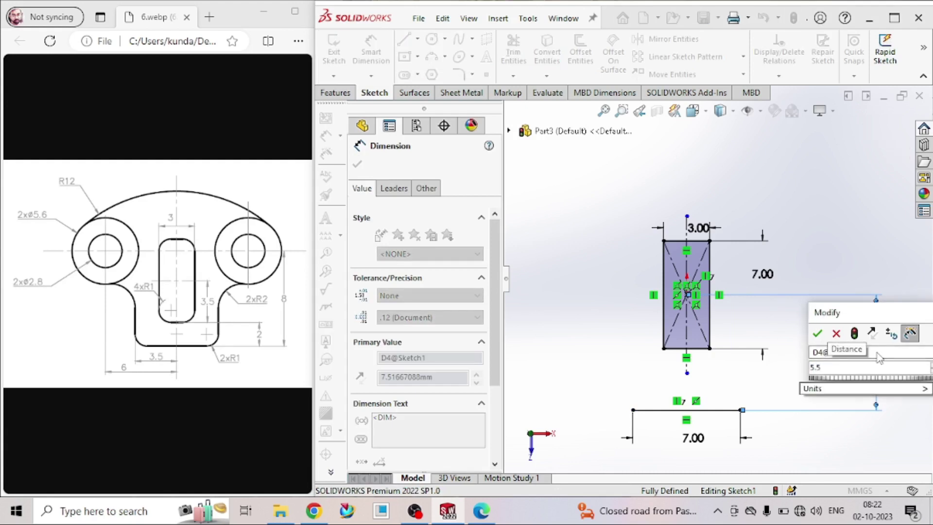
key("Escape")
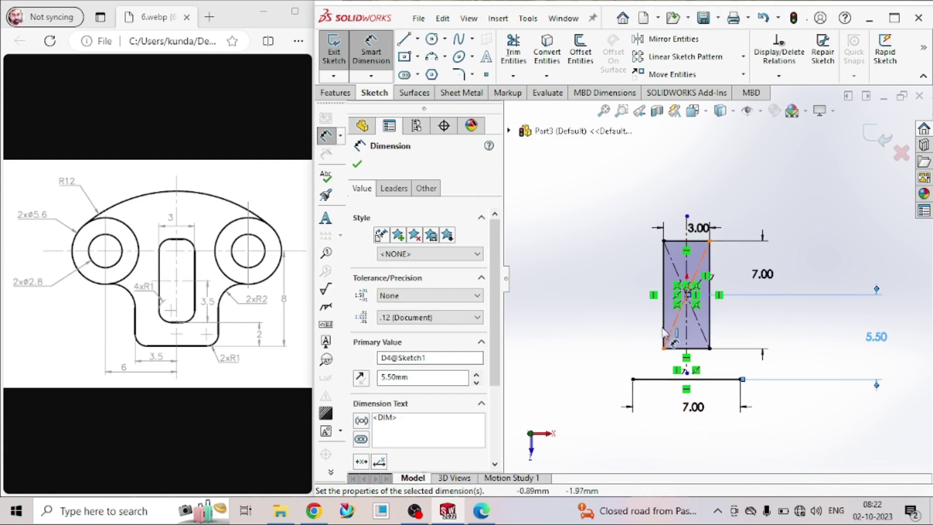
- Sketch two concentric circles, about 3 mm and 7.4 mm in diameter, centred about 8.4 mm left of and 2.4 mm above the rectangle's centre
scroll(725, 323, "down", 4)
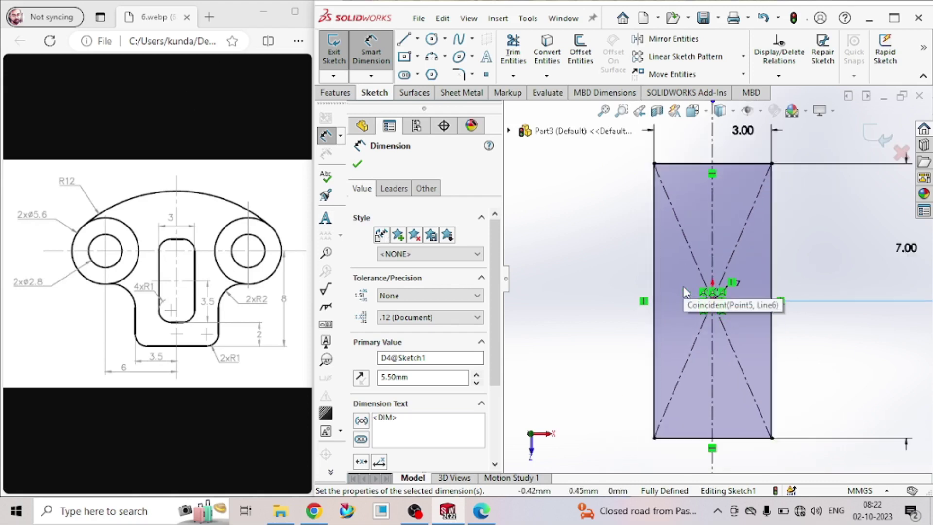
scroll(882, 285, "up", 5)
scroll(880, 284, "down", 2)
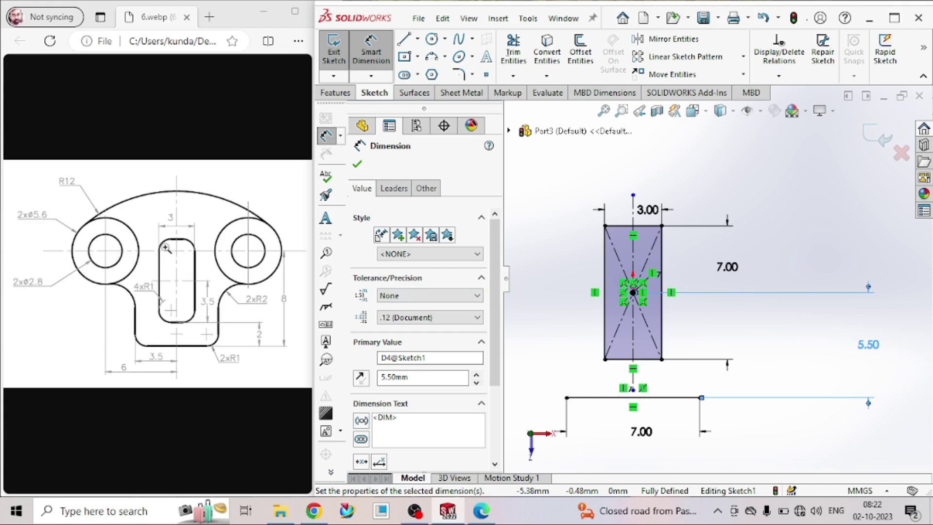
scroll(700, 301, "up", 3)
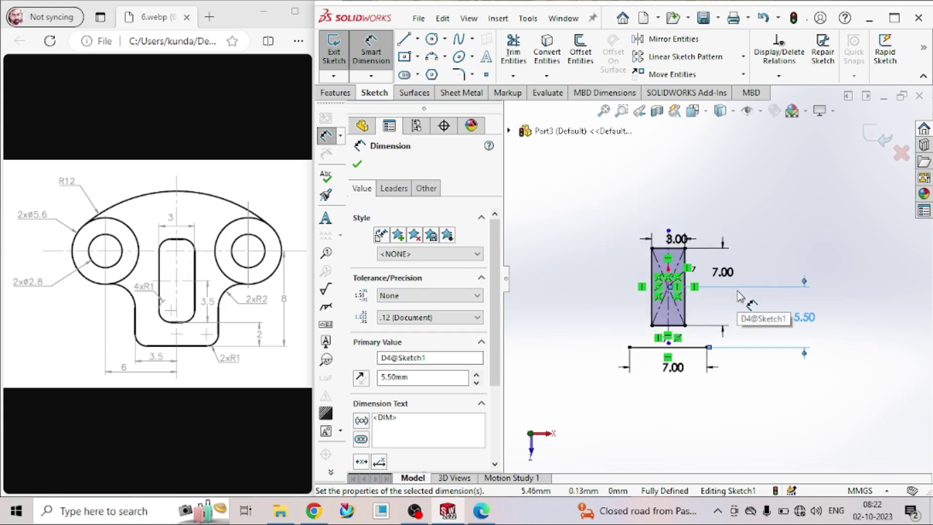
scroll(700, 306, "down", 1)
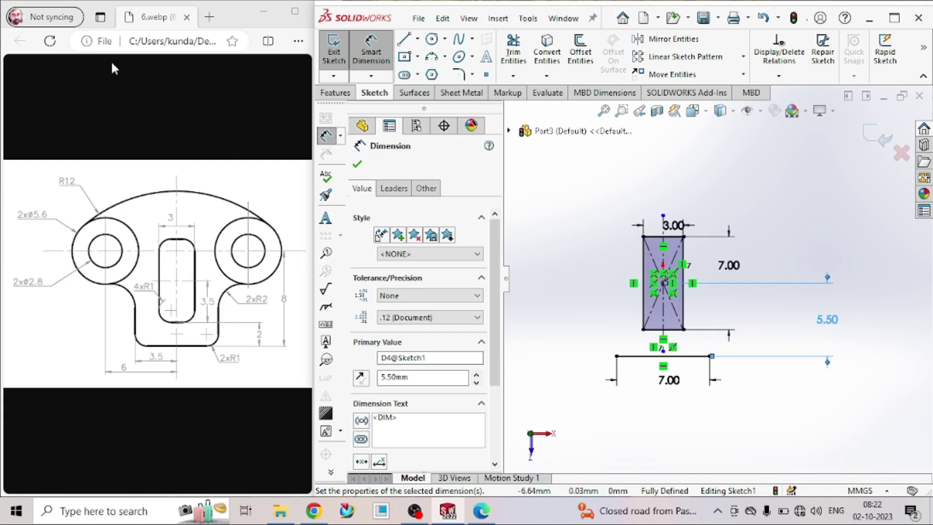
left_click(431, 39)
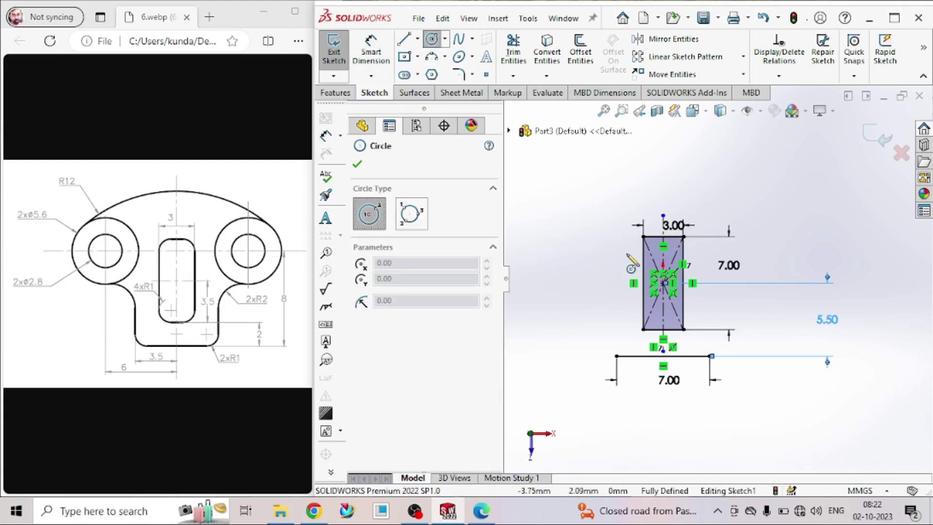
left_click(552, 250)
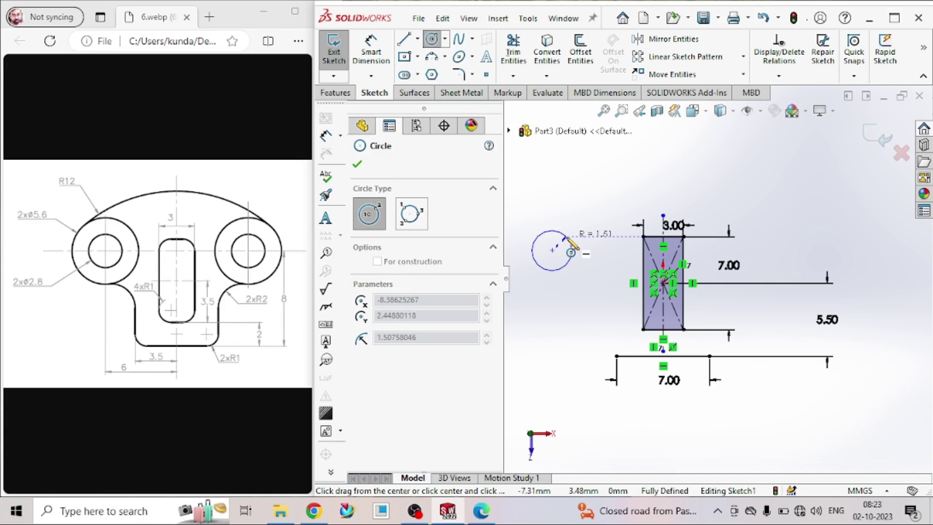
left_click(571, 252)
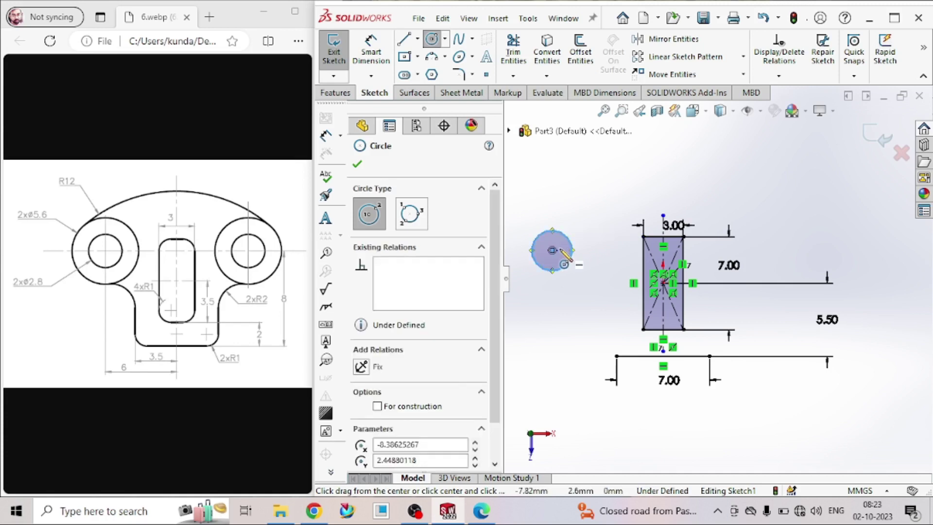
left_click(553, 251)
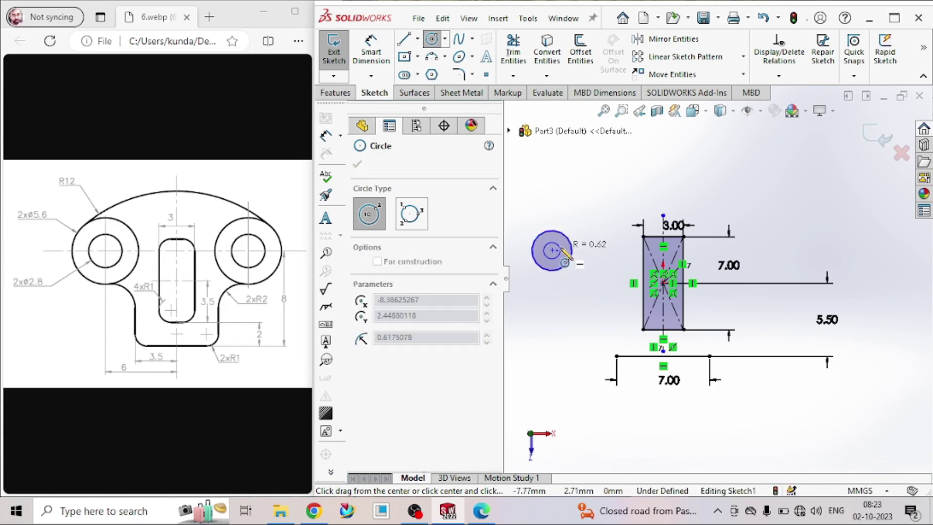
left_click(588, 217)
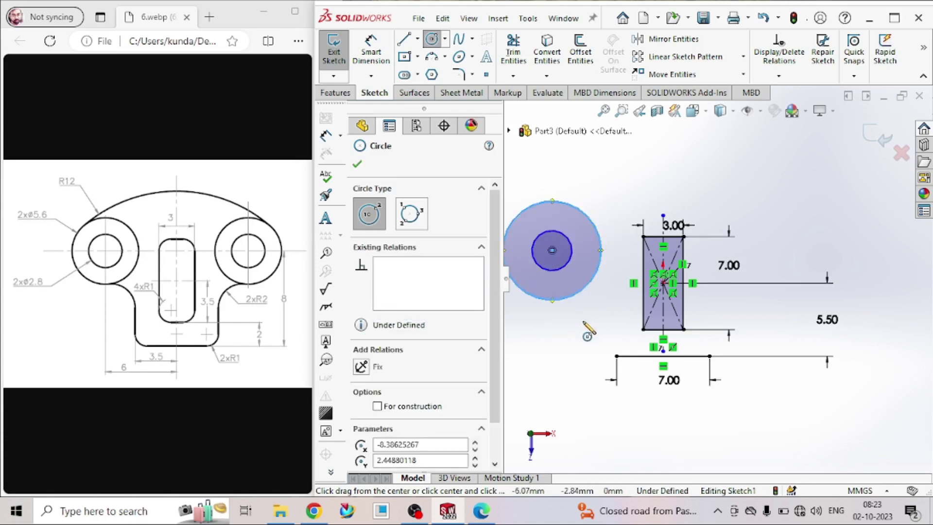
key("Escape")
- Dimension the outer circle's diameter to 5.6 mm
left_click(381, 56)
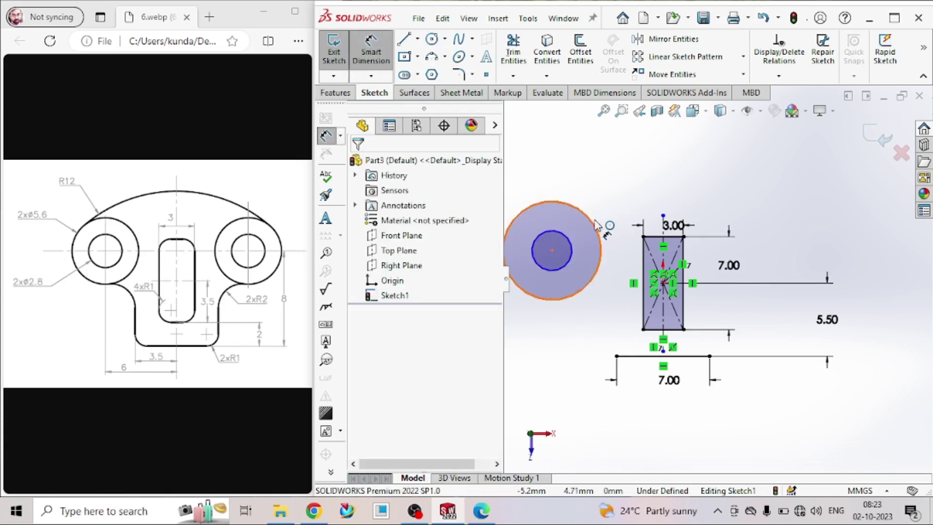
left_click(544, 202)
left_click(633, 168)
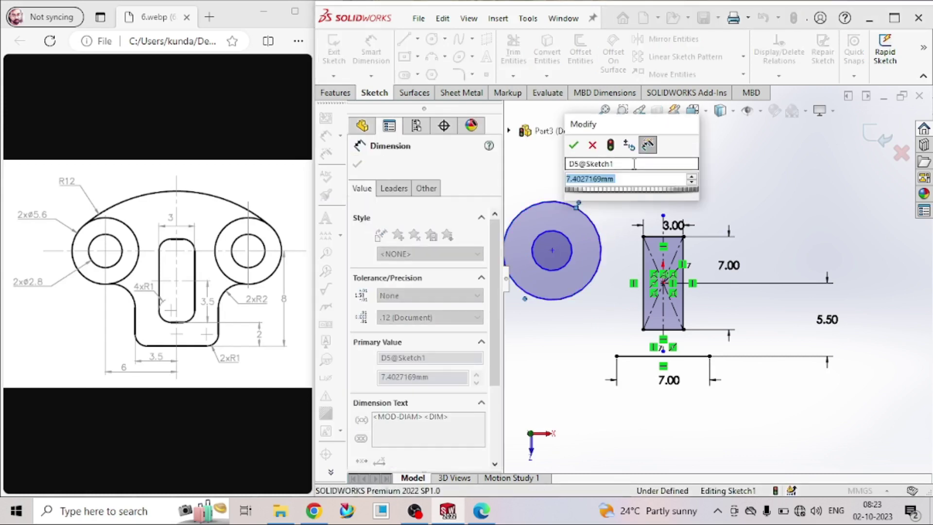
type("5.6")
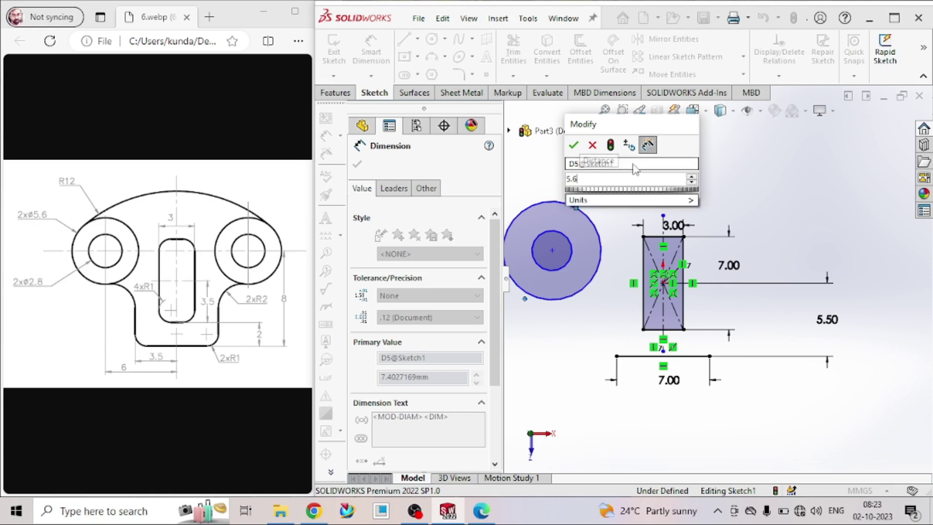
key("Return")
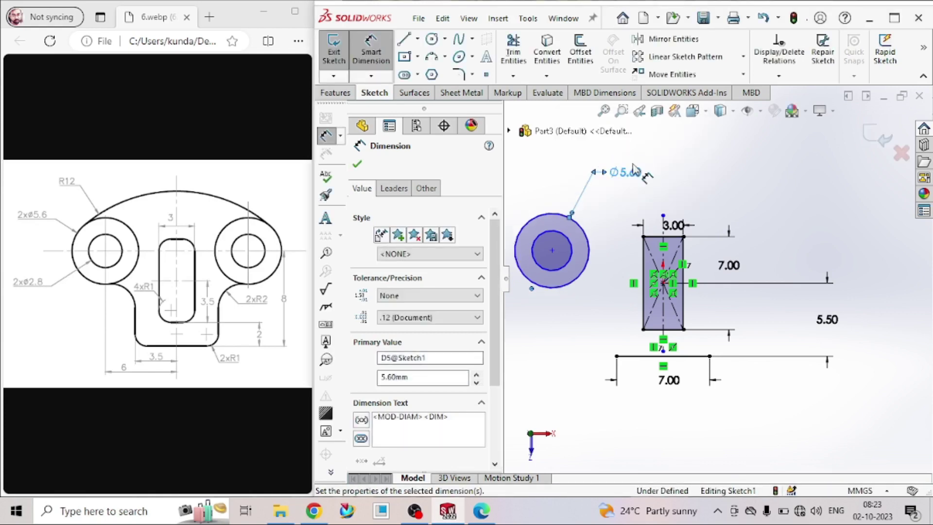
- Dimension the inner circle's diameter to 2.8 mm
left_click(572, 247)
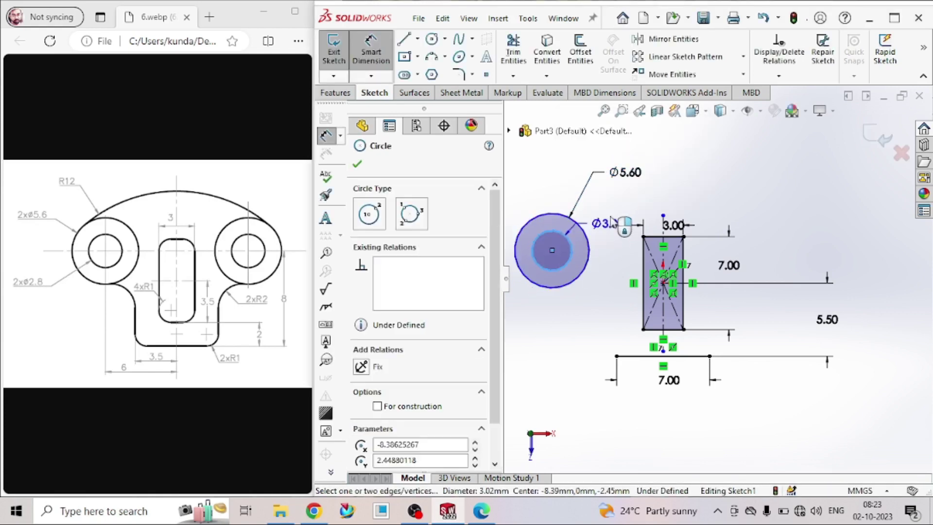
left_click(585, 168)
type("2")
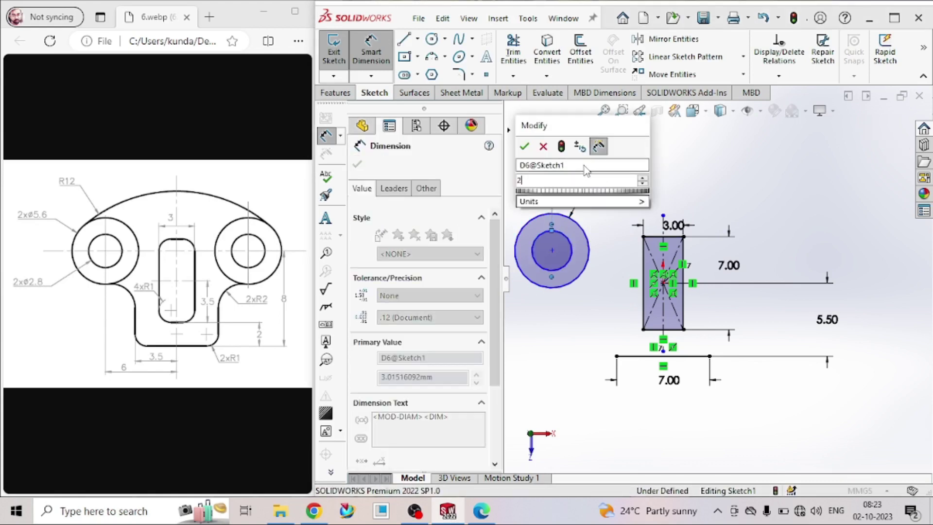
type(".8")
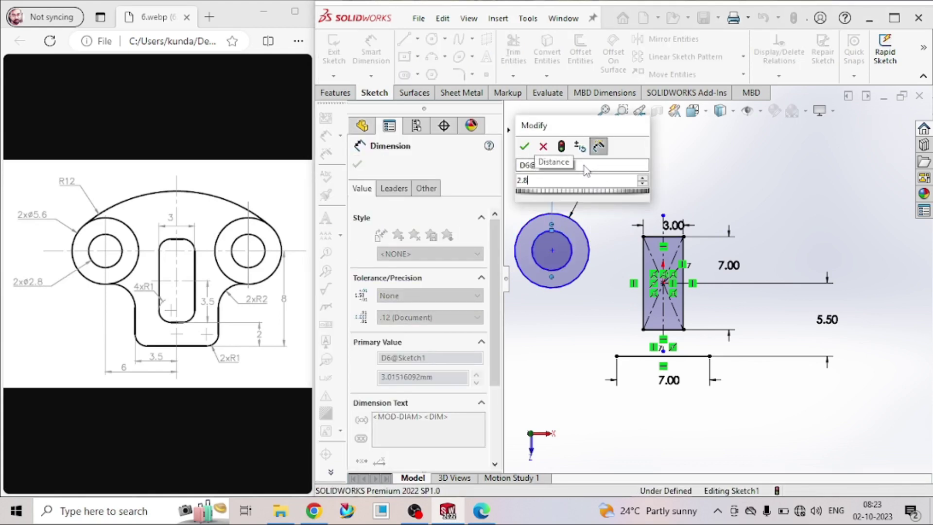
key("Return")
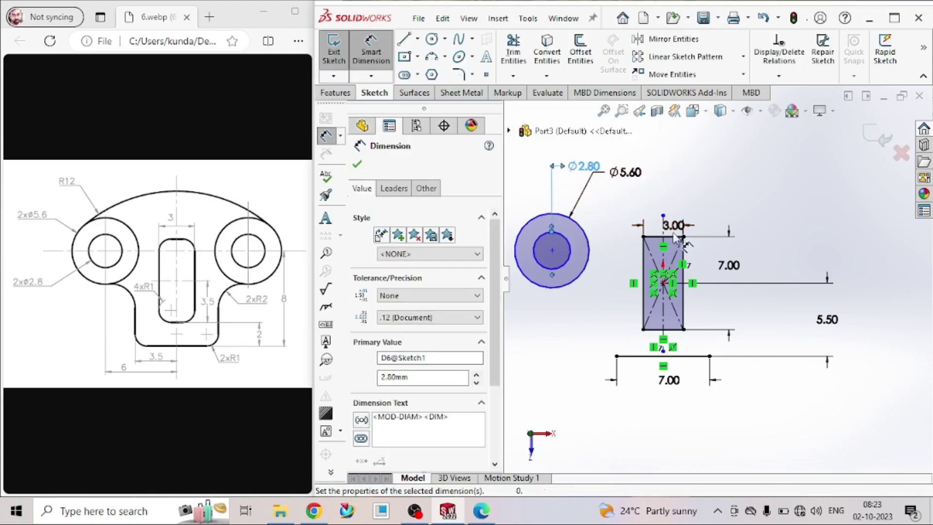
scroll(651, 265, "up", 2)
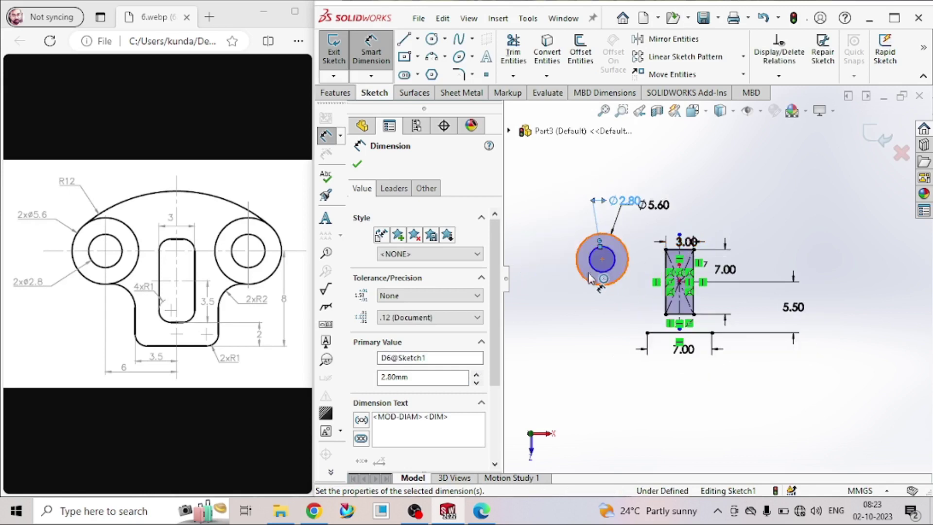
key("Escape")
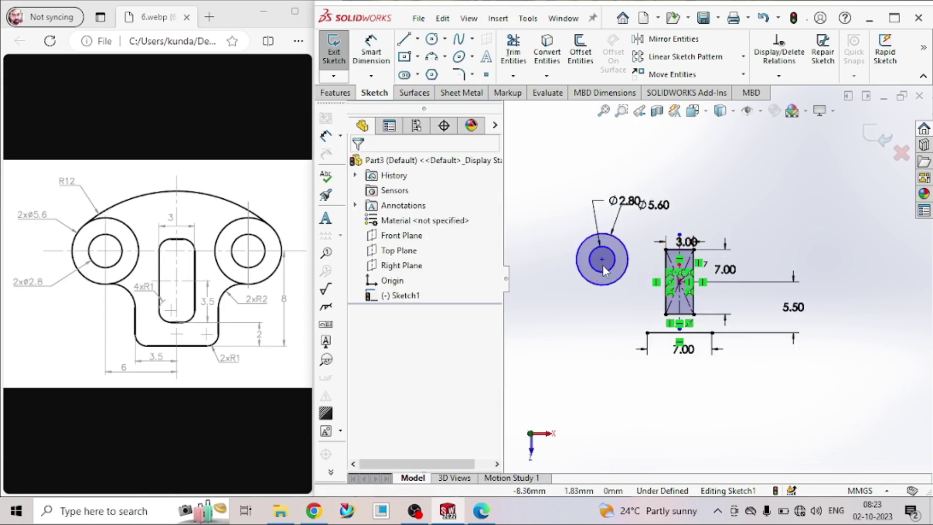
- Move the circles slightly up and outward, and dimension their centre's vertical distance from the rectangle's centre point to 8-3.5-2 (2.5 mm)
mouse_move(602, 265)
left_mouse_down()
mouse_move(599, 277)
mouse_move(593, 255)
left_mouse_up()
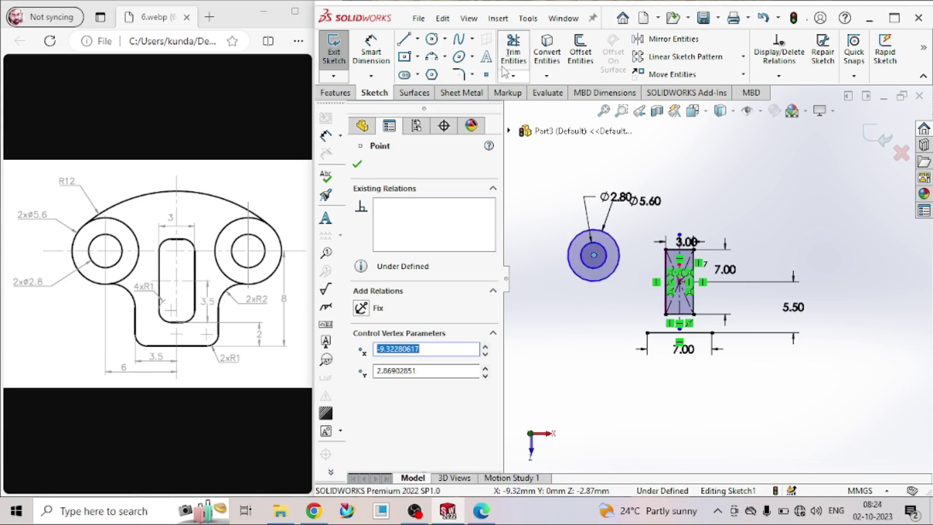
left_click(368, 49)
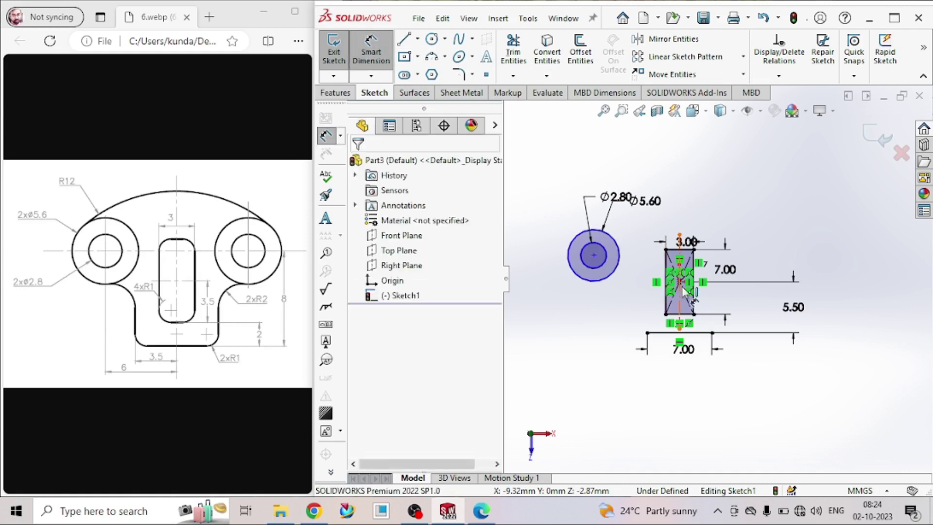
left_click(593, 256)
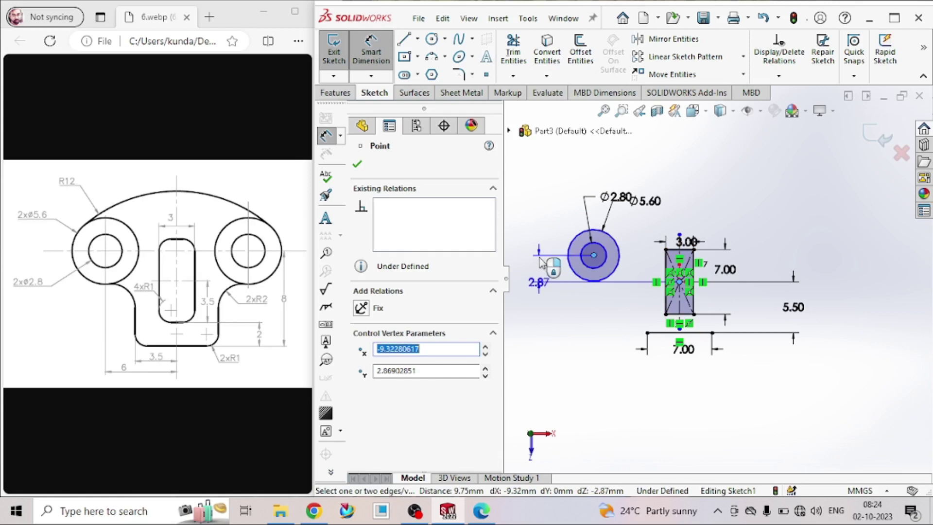
left_click(547, 283)
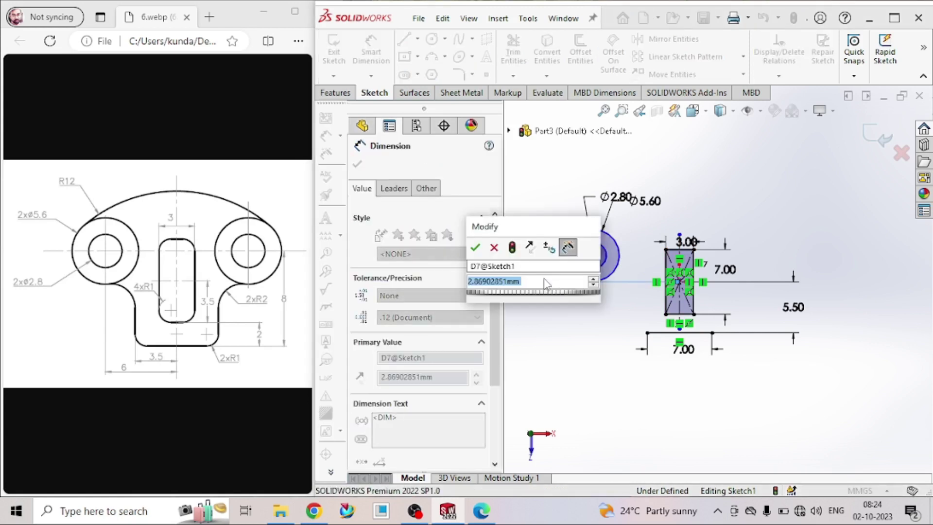
type("8")
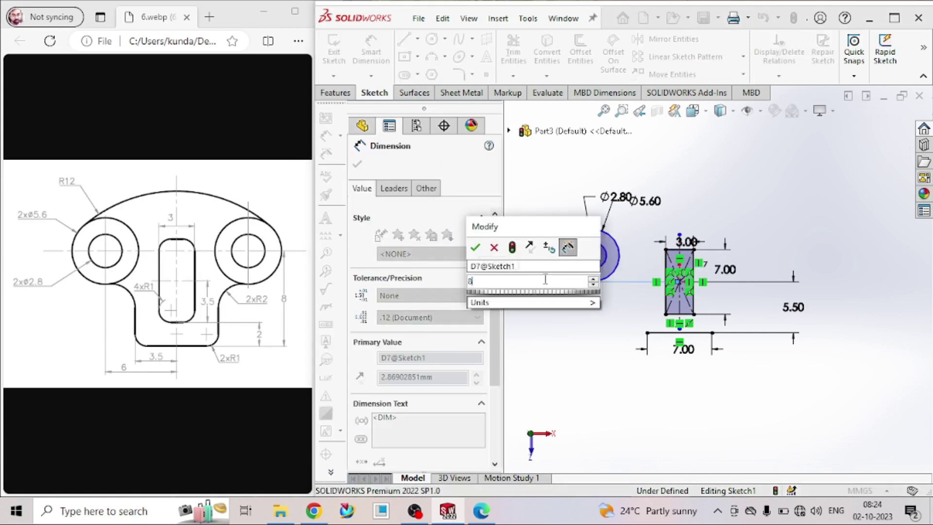
type("-3.5")
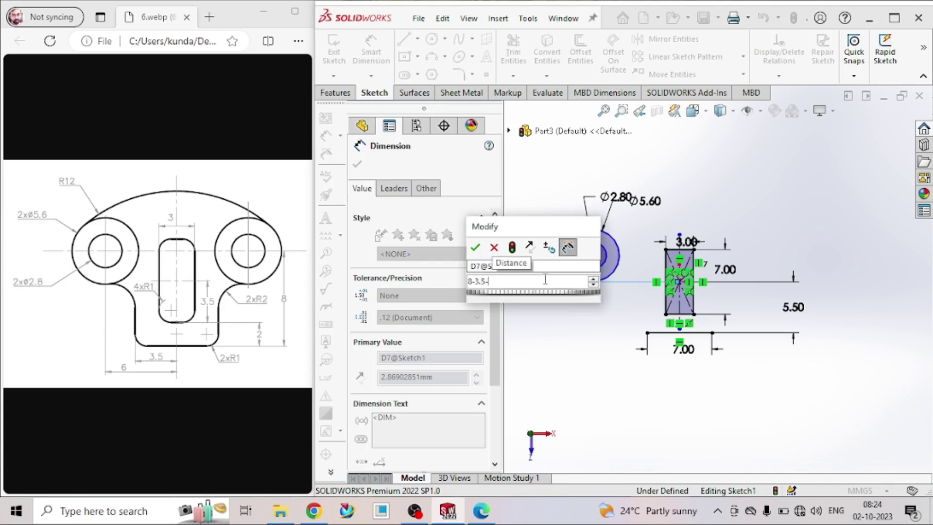
type("-2")
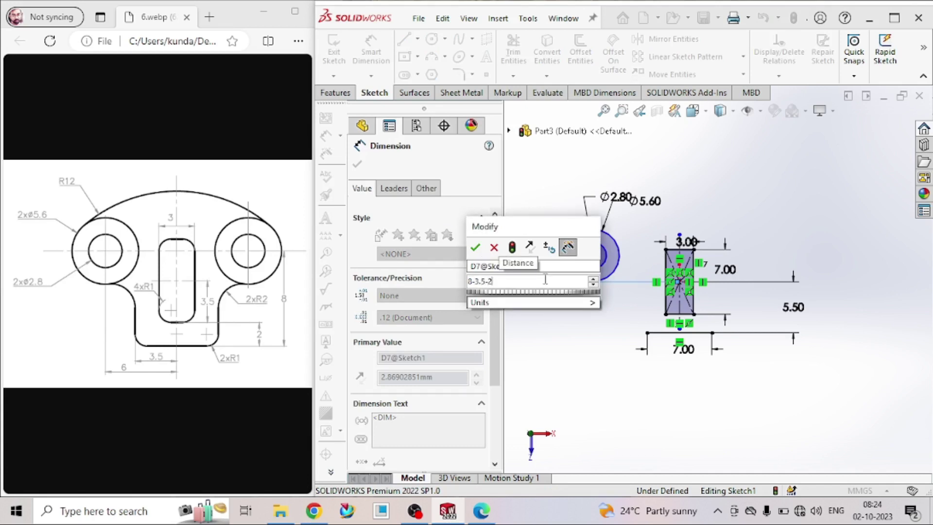
key("Return")
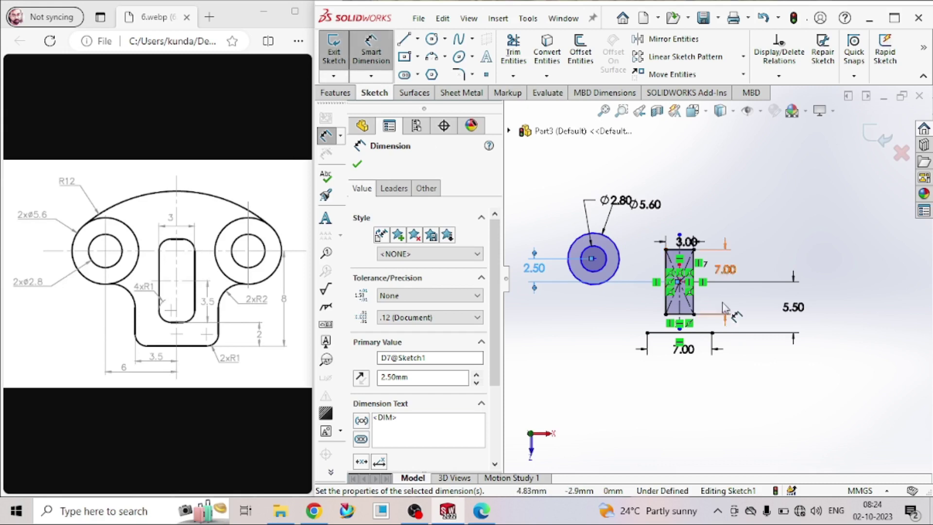
key("Escape")
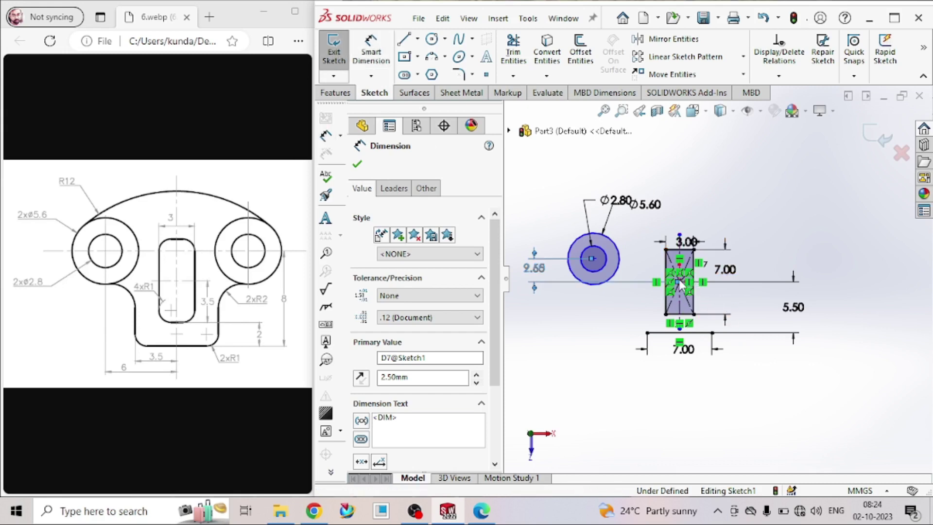
key("Escape")
- Dimension the horizontal distance between the concentric circles' centre and the rectangle's centre point to 6 mm
left_click(356, 57)
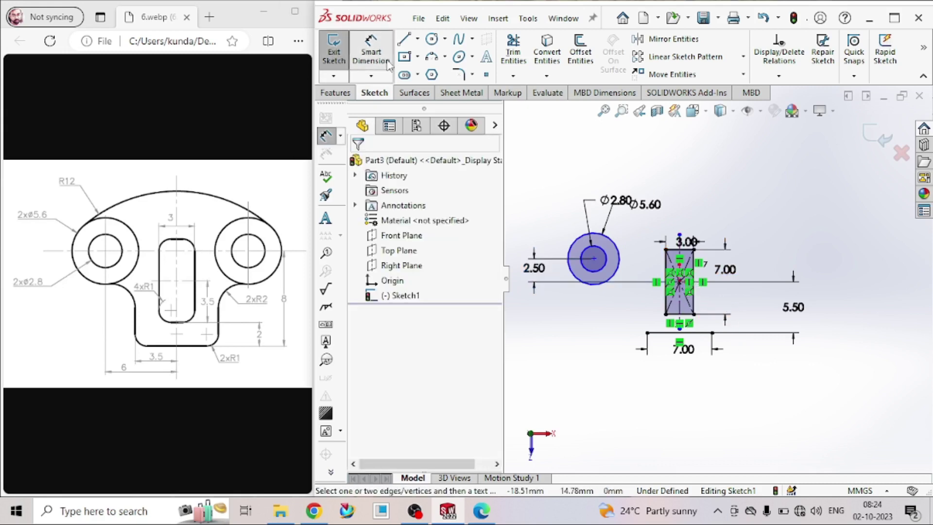
left_click(681, 283)
left_click(594, 258)
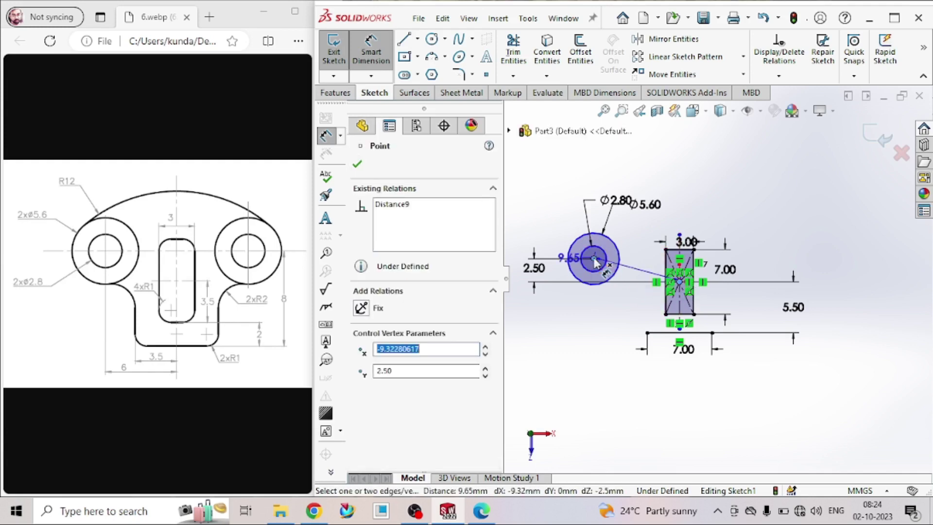
left_click(630, 398)
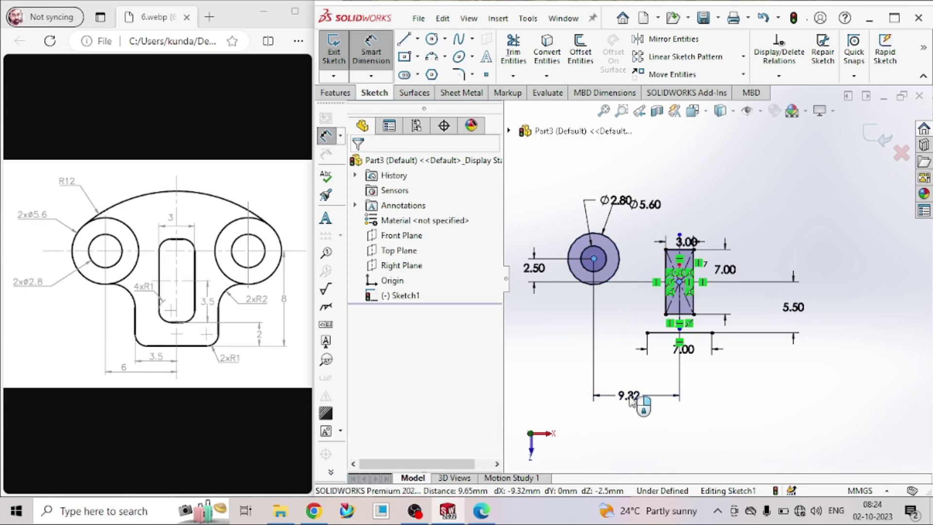
key("Return")
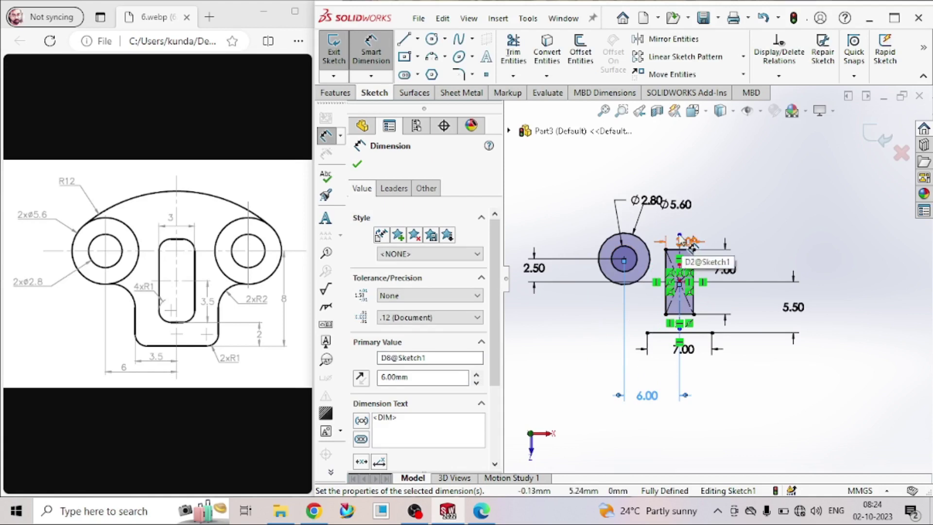
key("Escape")
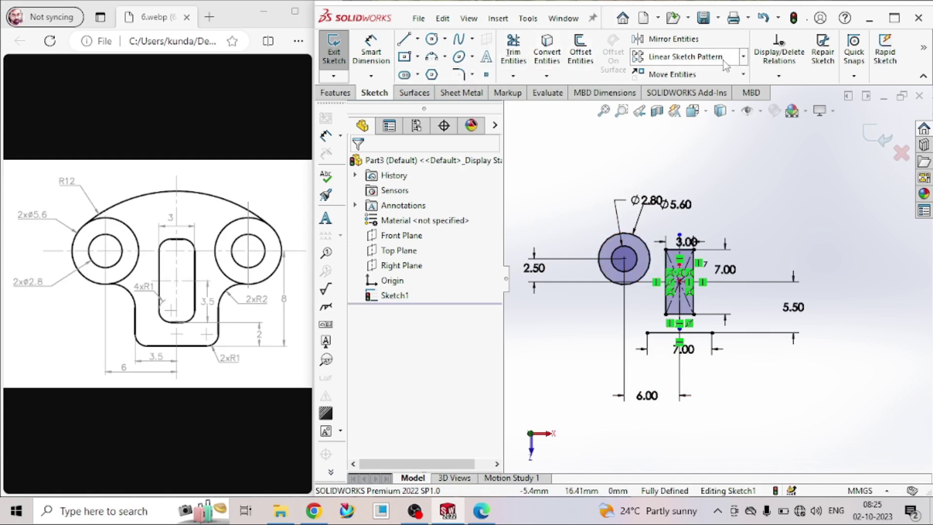
- Mirror the 5.6 mm and 2.8 mm circles about the vertical centreline, keeping the originals
left_click(672, 38)
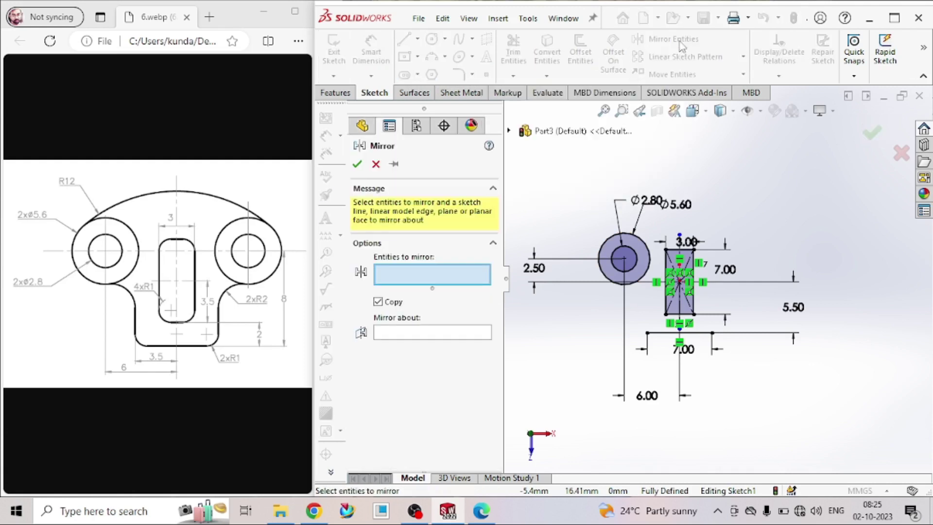
left_click(615, 284)
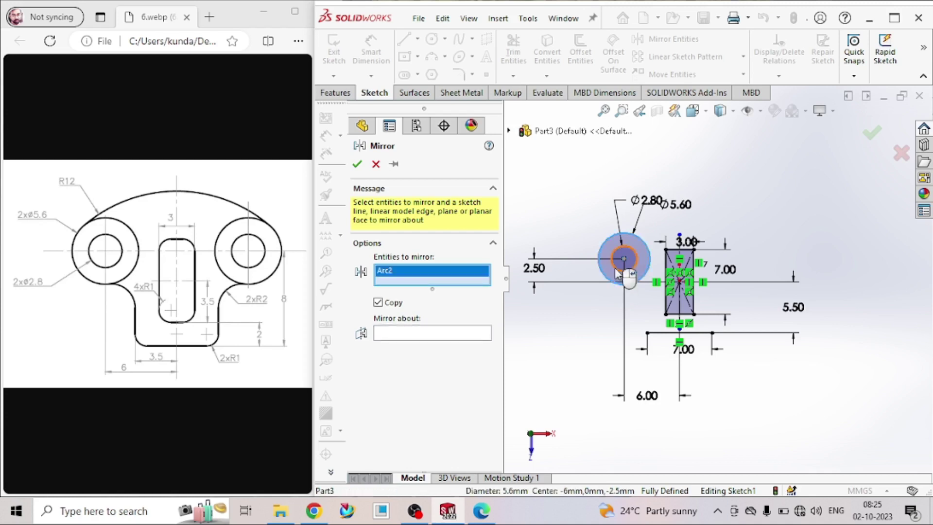
left_click(616, 274)
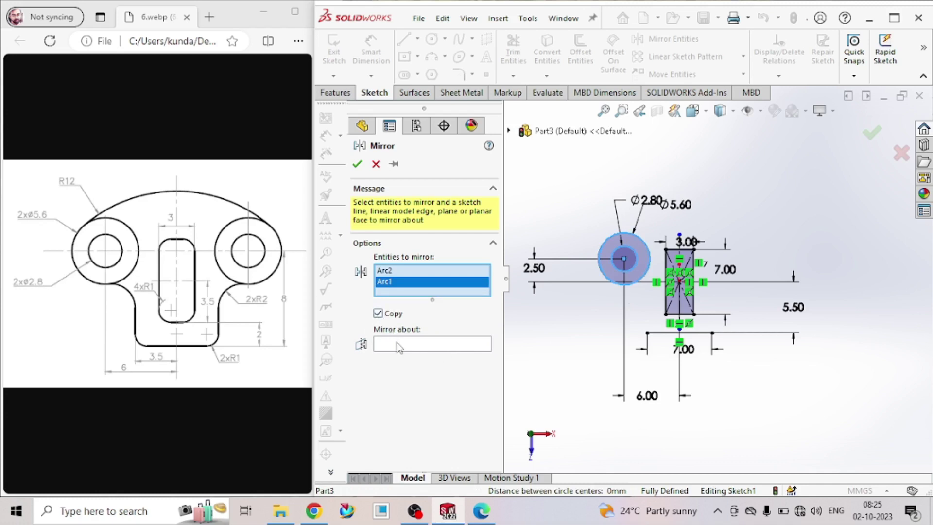
left_click(434, 345)
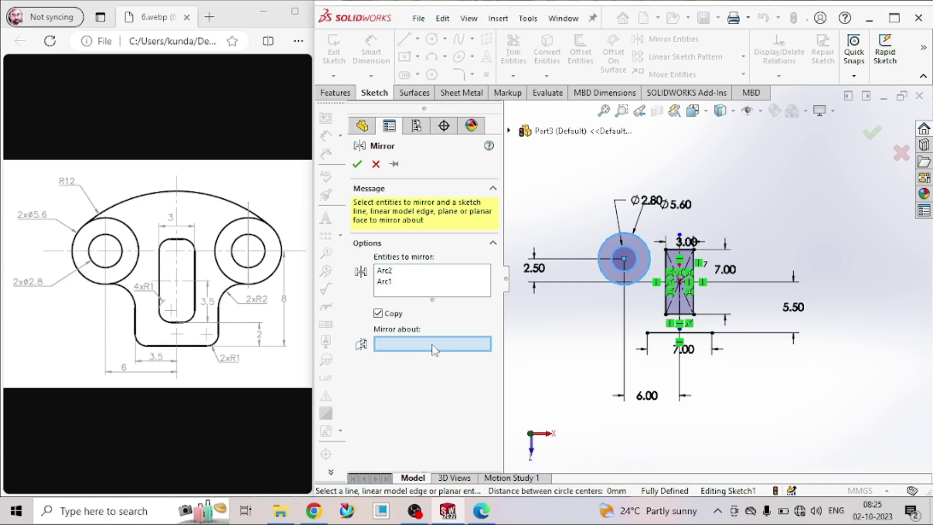
left_click(680, 309)
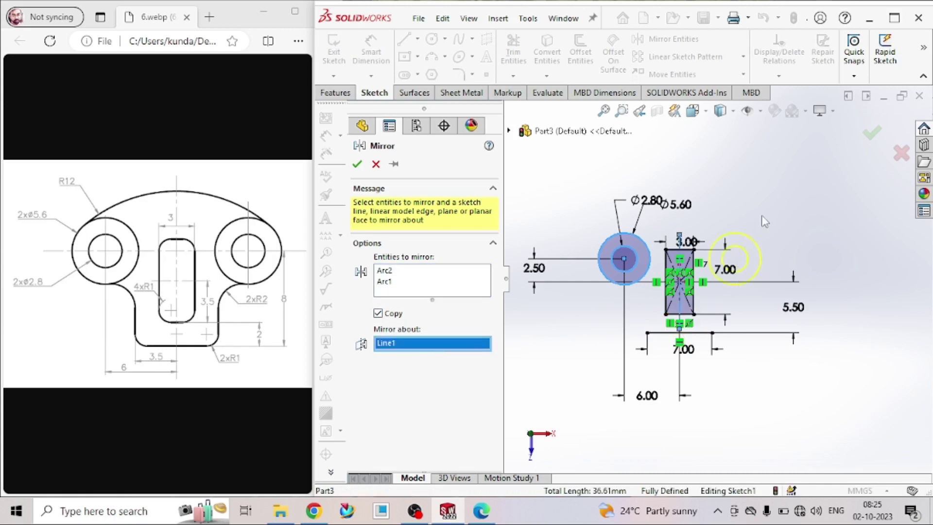
left_click(357, 165)
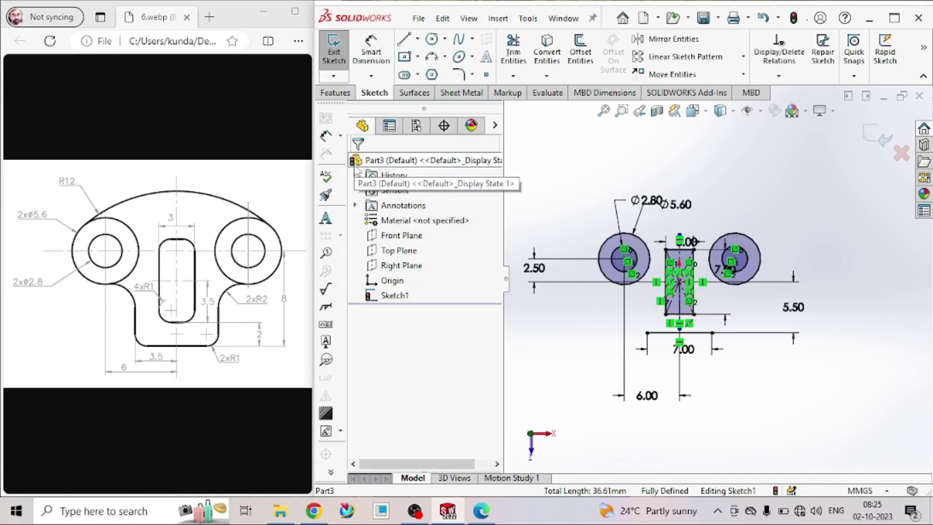
- Draw a vertical line about 4.7 mm long upward from the left end of the 7 mm base line
scroll(720, 227, "down", 3)
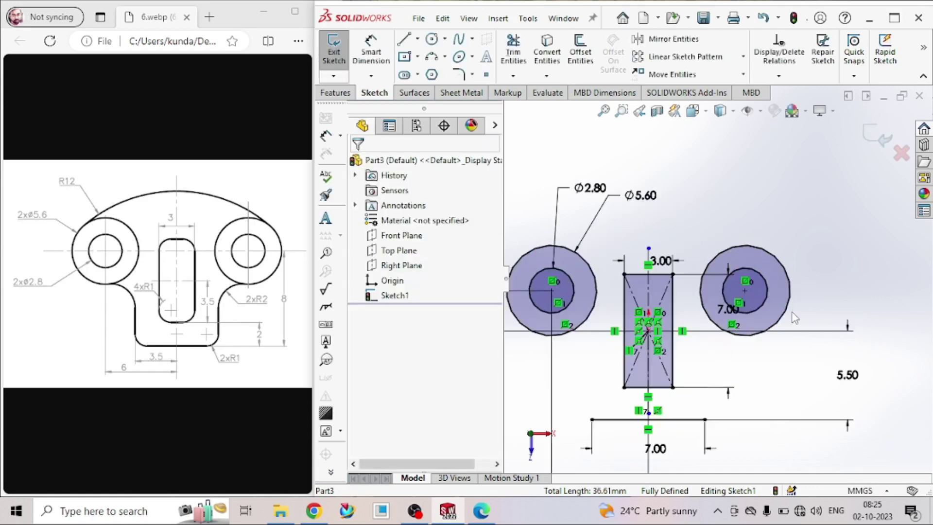
scroll(783, 315, "up", 3)
scroll(762, 313, "down", 2)
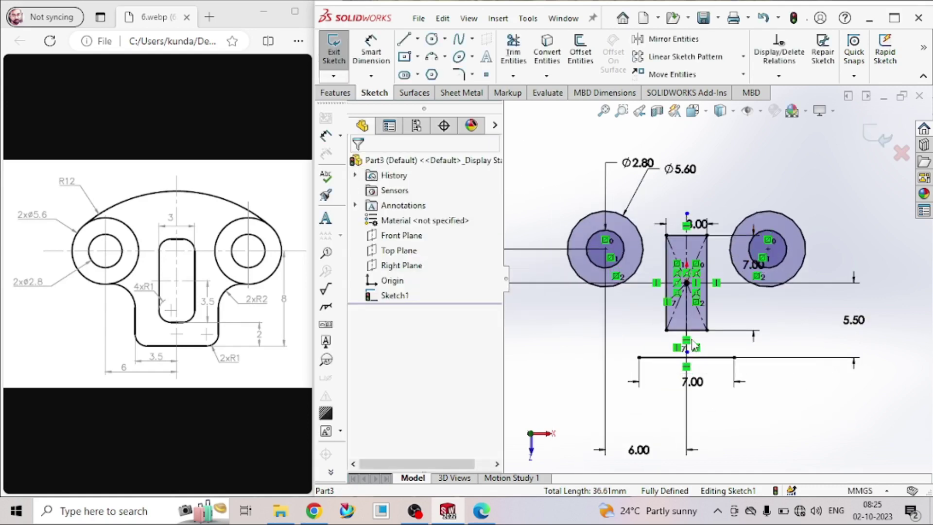
scroll(750, 302, "up", 1)
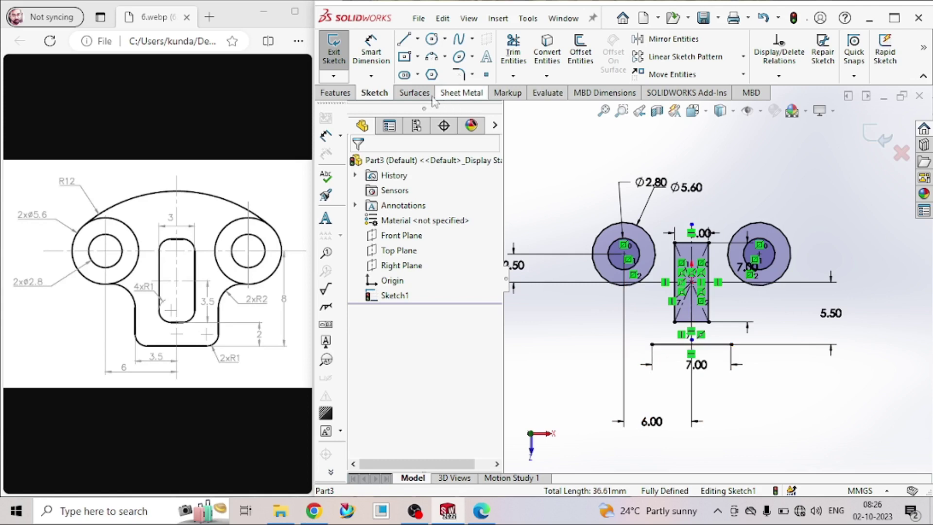
left_click(404, 39)
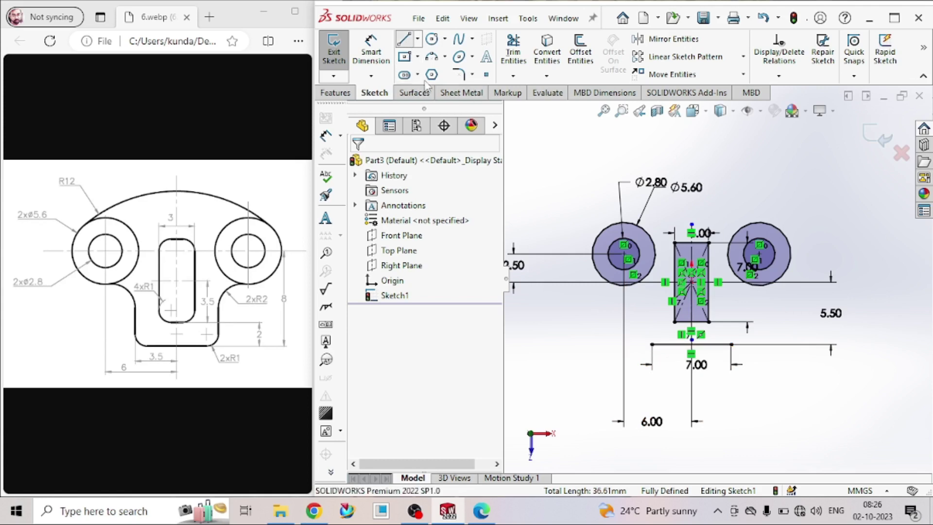
left_click(652, 345)
left_click(652, 292)
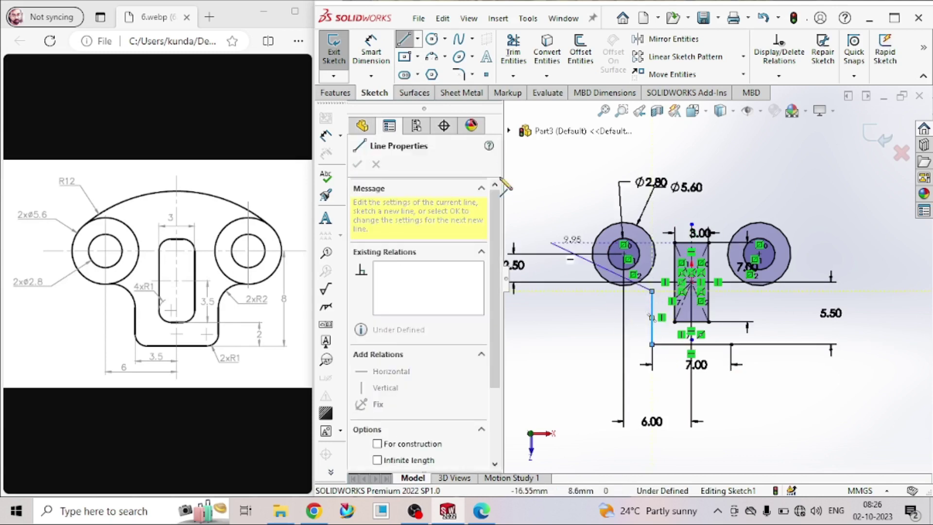
key("Escape")
key("Escape")
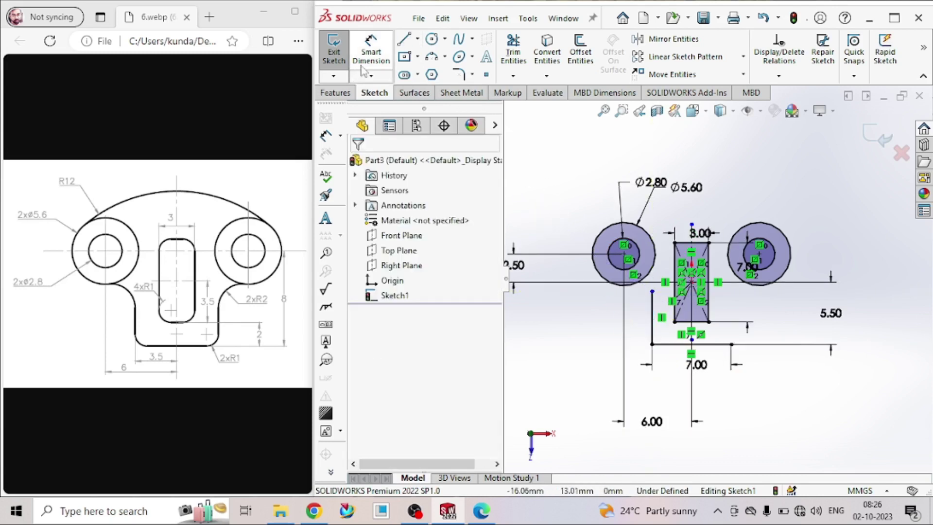
- Dimension the vertical line's length to 5.5 mm
left_click(371, 48)
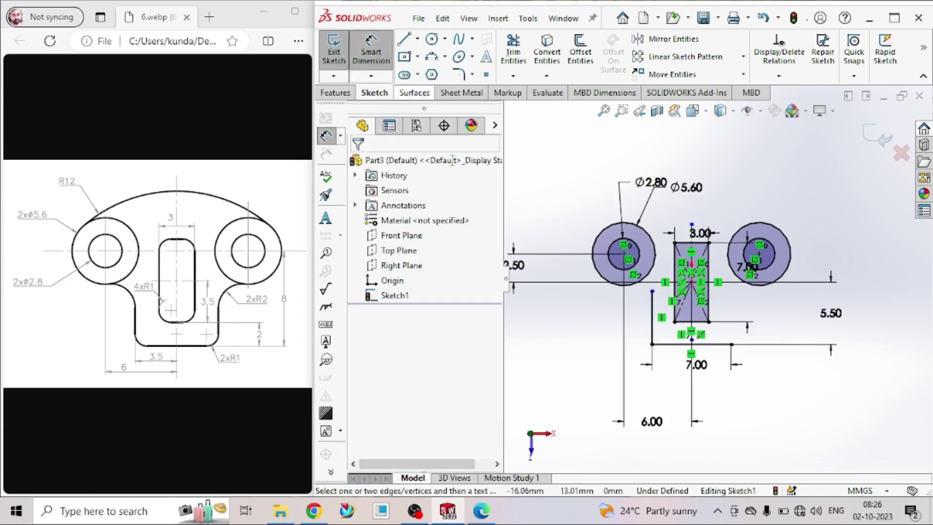
left_click(652, 323)
left_click(588, 341)
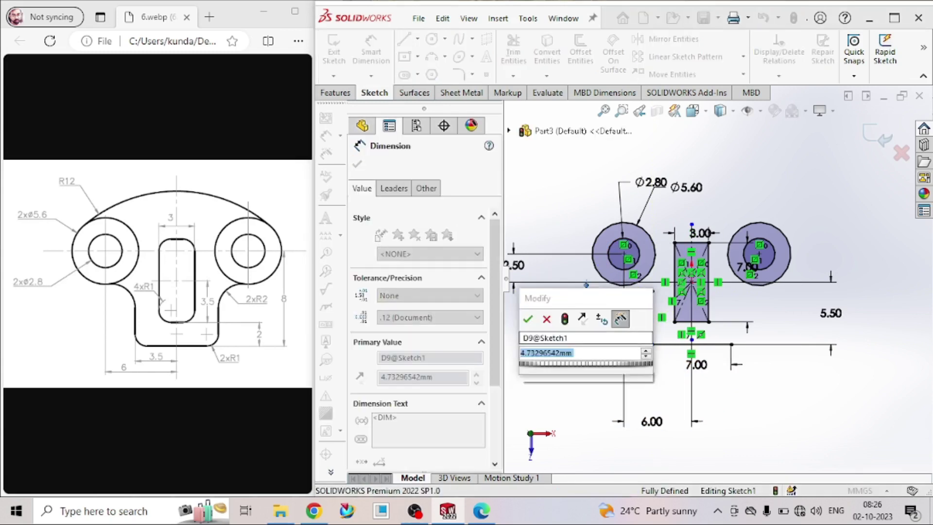
type("5.5")
key("Return")
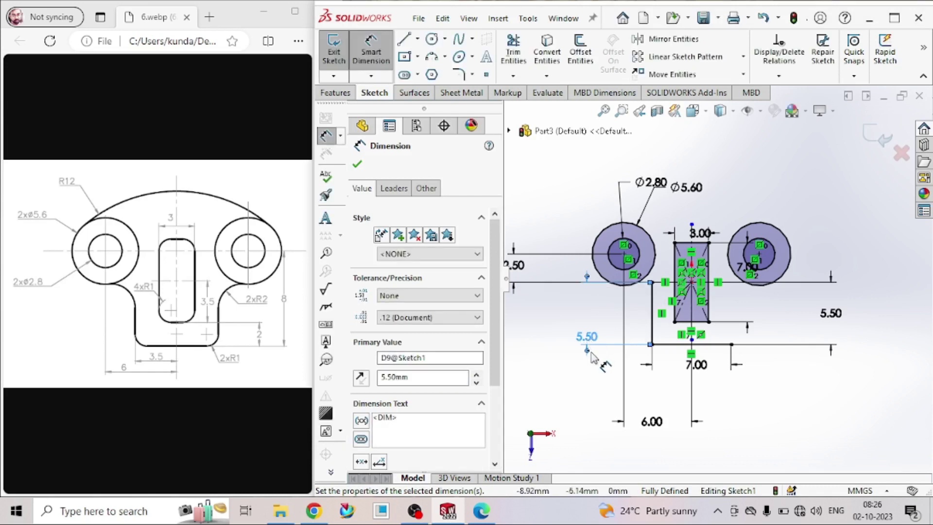
- Sketch a circle about 3.7 mm in diameter, centred about 7.4 mm left of and 3.1 mm below the rectangle's centre
left_click(431, 38)
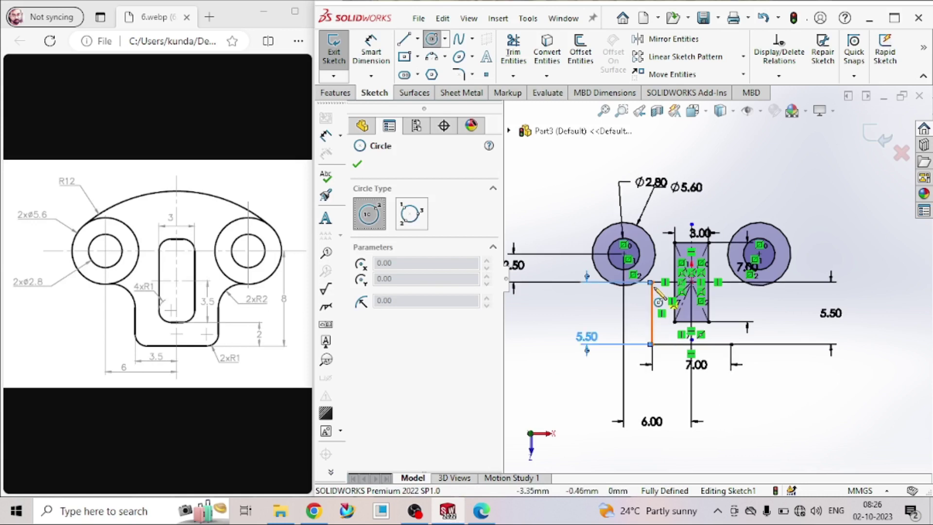
scroll(638, 291, "down", 2)
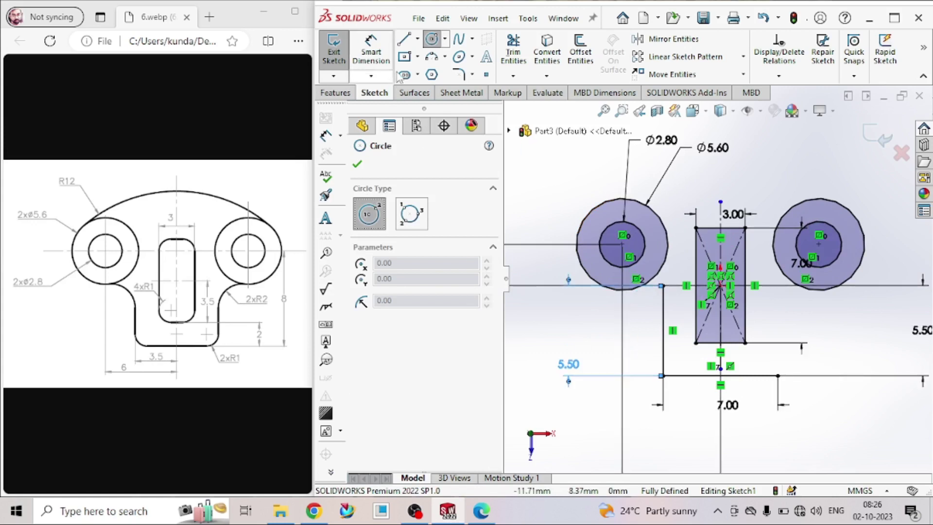
left_click(601, 336)
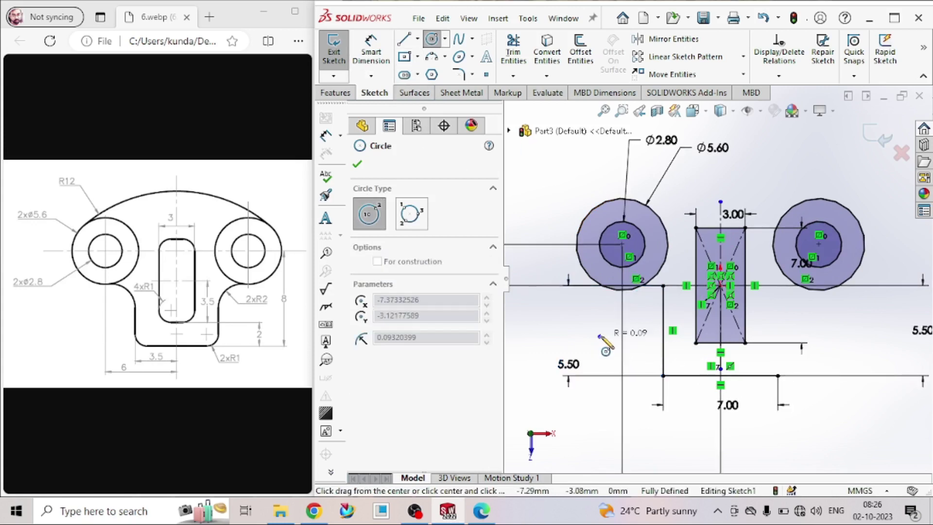
left_click(617, 312)
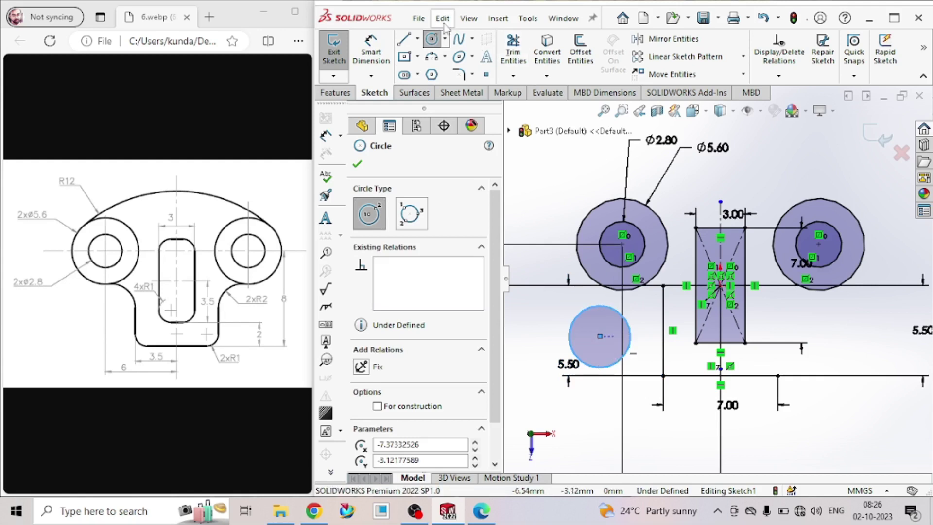
- Dimension the new circle below the left lug to a 4 mm diameter
left_click(373, 58)
left_click(577, 321)
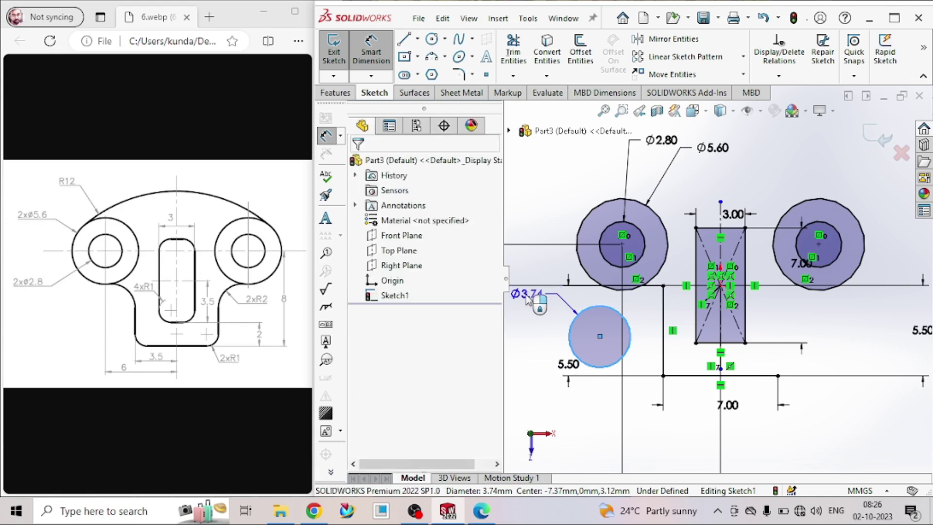
left_click(527, 294)
type("4")
key("Return")
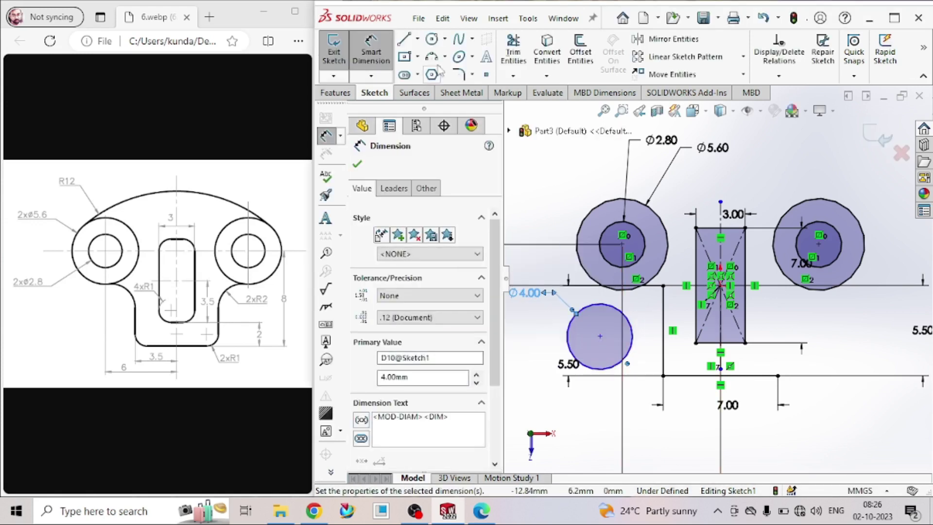
key("Escape")
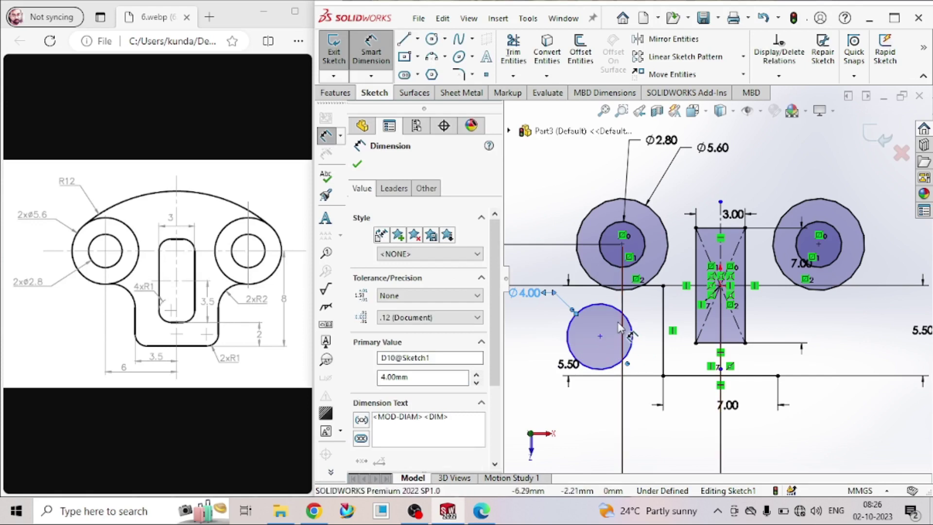
- Make the 4 mm circle tangent to the left lug's outer circle and to the vertical side line
left_click(622, 316)
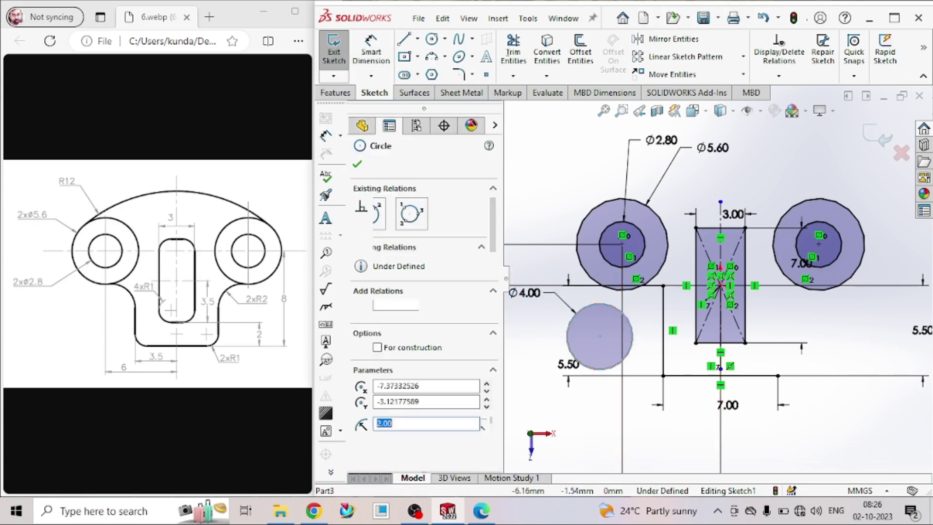
left_click(614, 290, "ctrl")
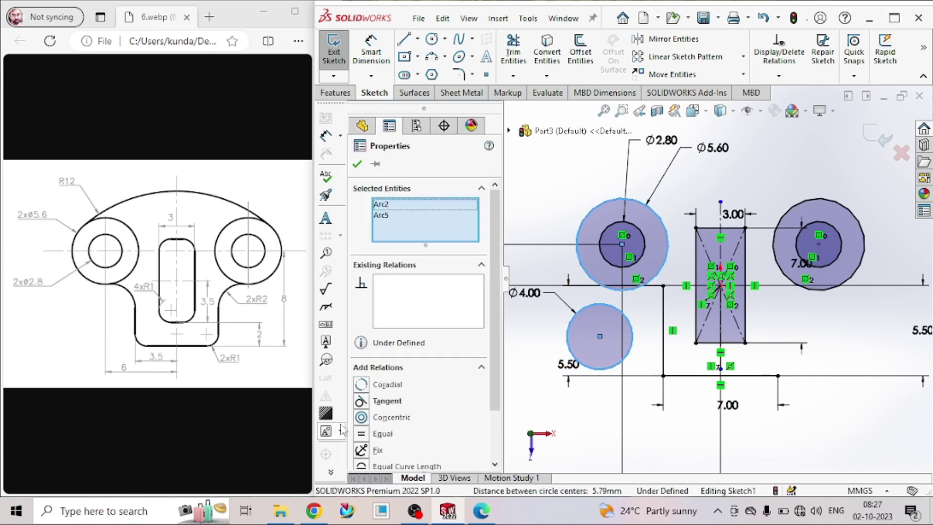
left_click(366, 402)
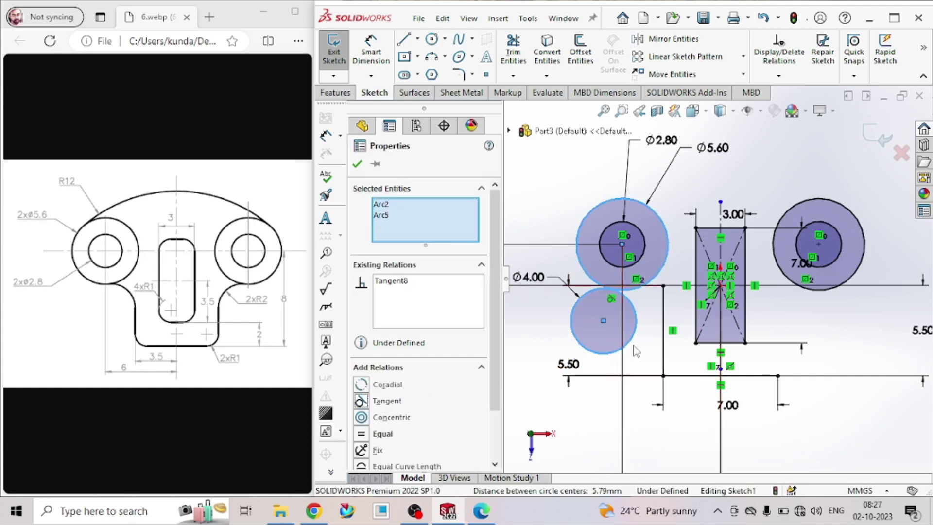
left_click(662, 334)
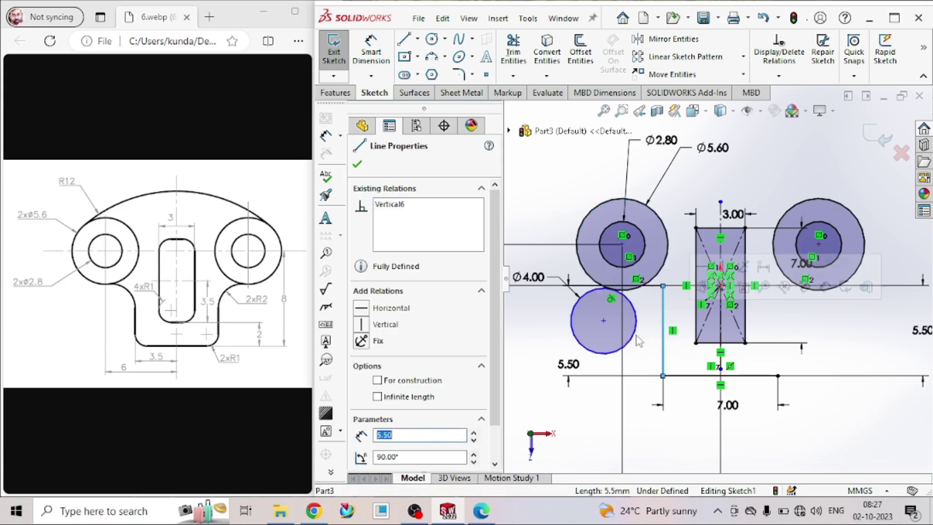
left_click(633, 339, "ctrl")
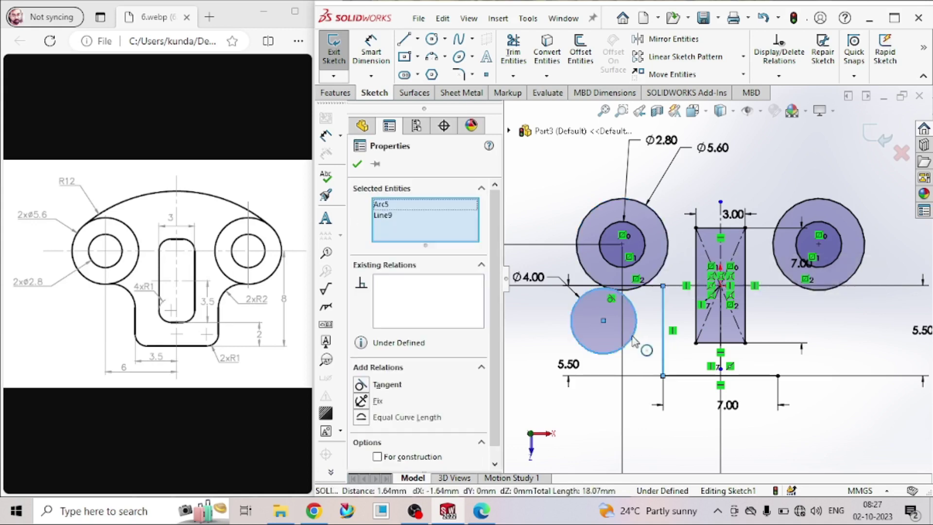
left_click(360, 385)
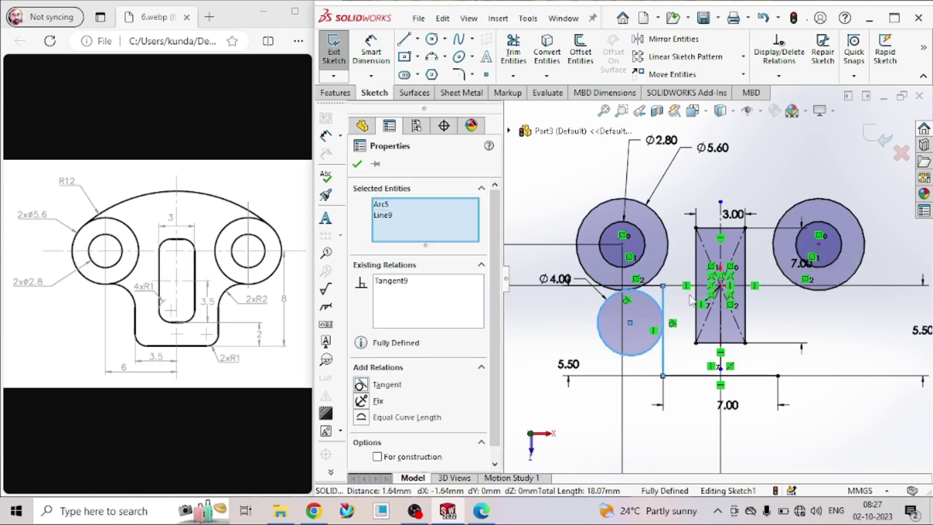
scroll(672, 284, "down", 2)
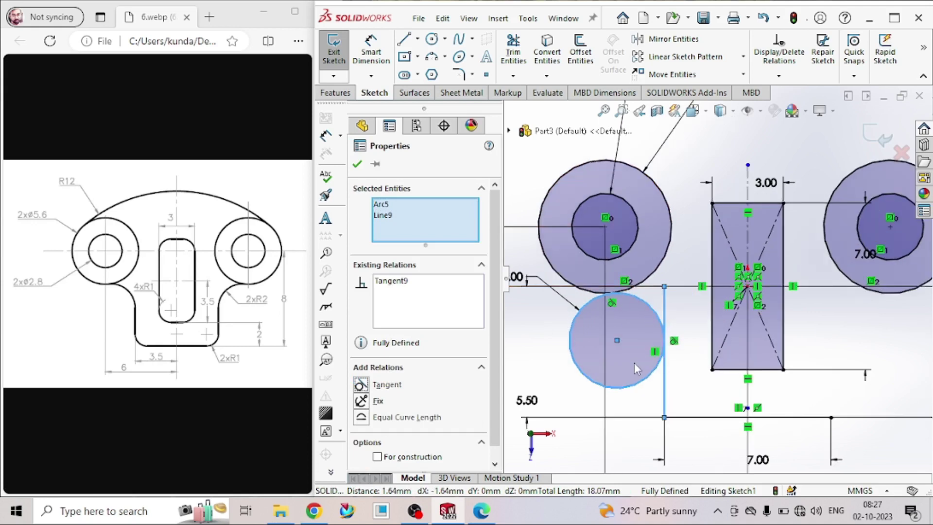
scroll(634, 363, "down", 3)
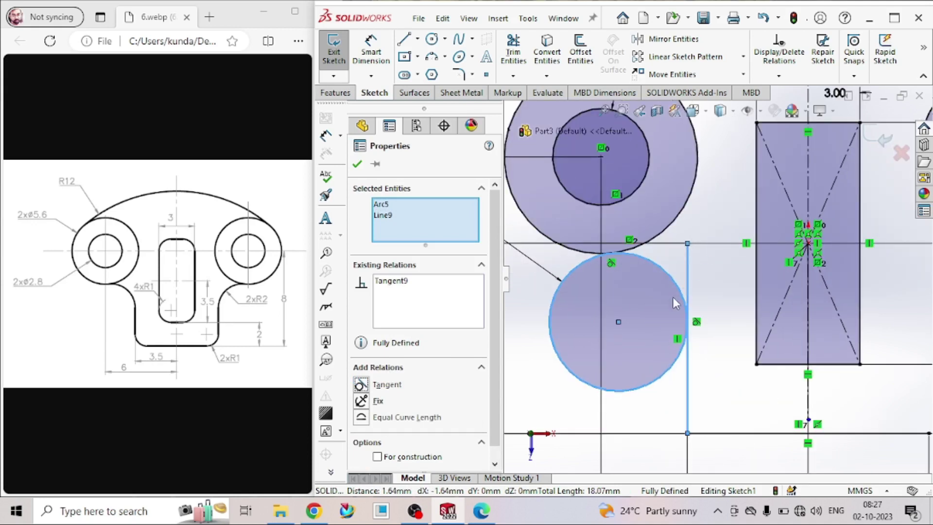
- Power-trim the part of the vertical side line above its tangent point with the 4 mm circle
left_click(508, 330)
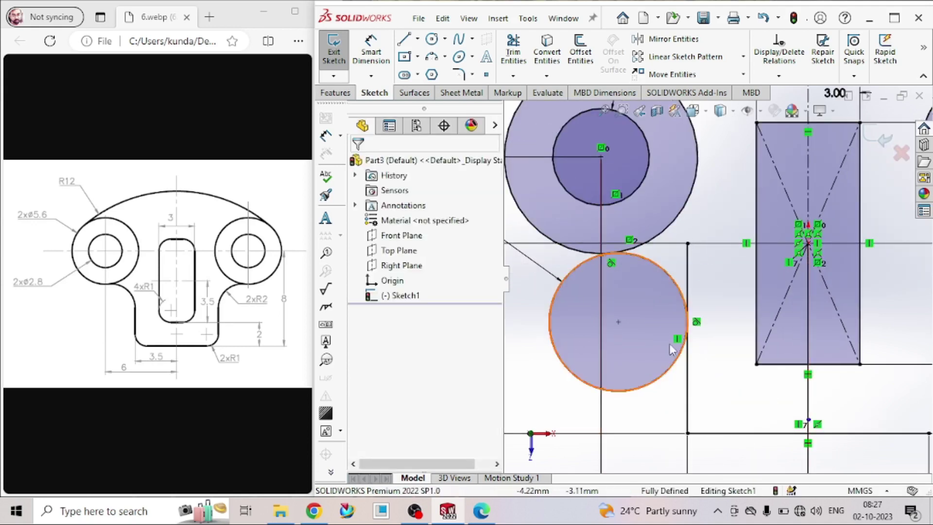
left_click(512, 54)
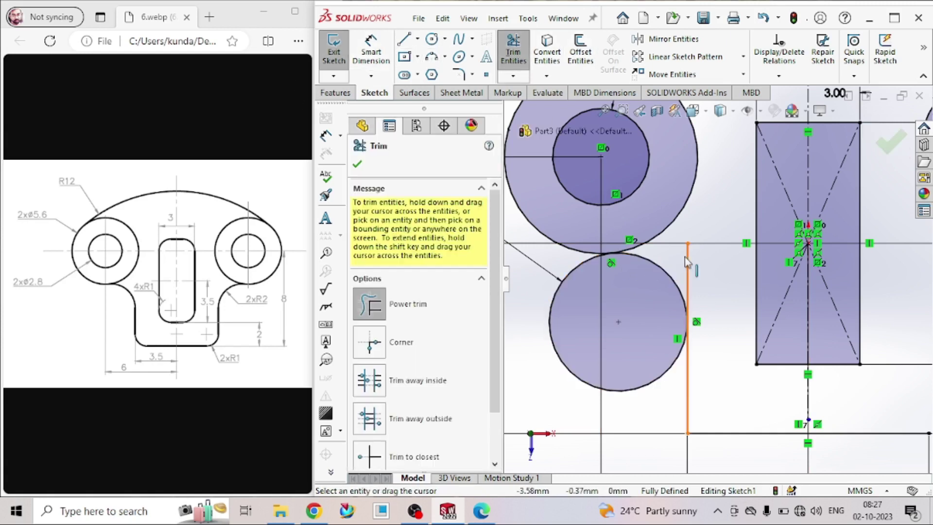
left_click(375, 313)
left_click_drag(677, 264, 709, 263)
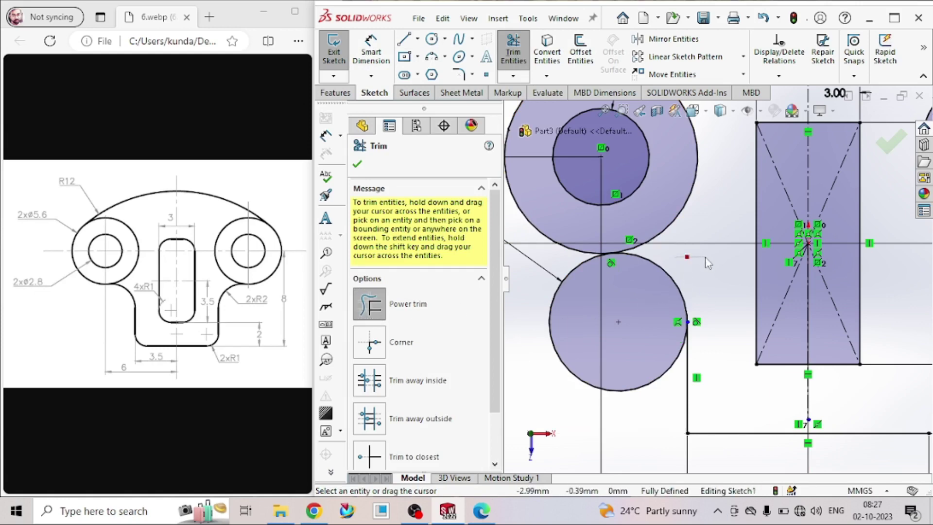
scroll(729, 278, "up", 5)
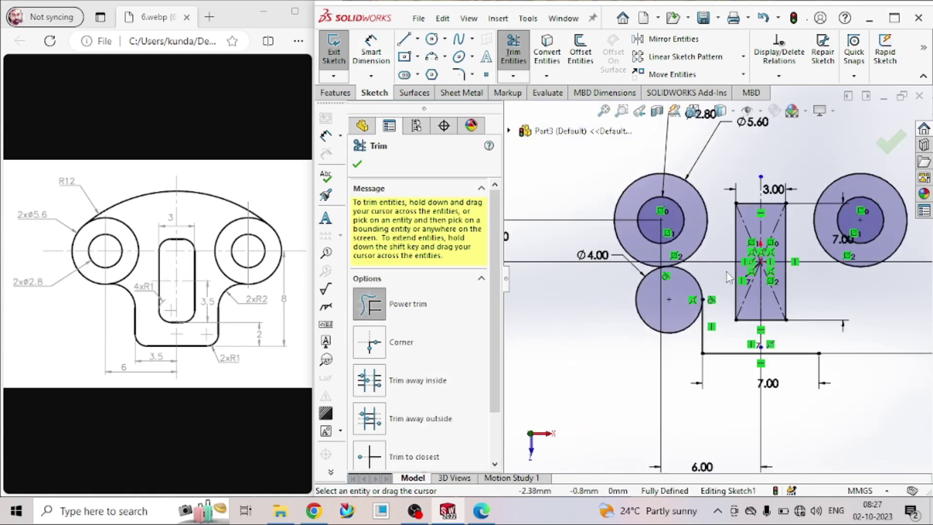
scroll(874, 181, "down", 2)
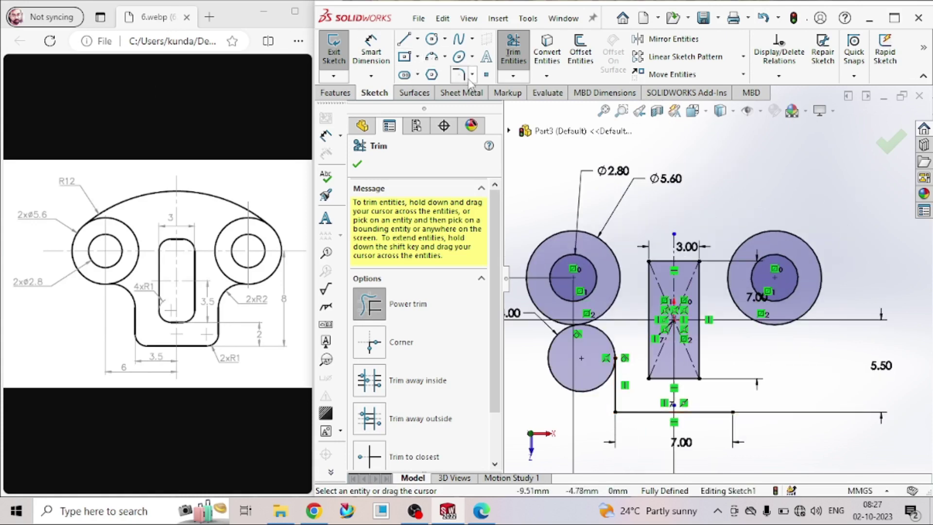
- Fillet the corner between the vertical side line and the base line with a 1 mm radius
left_click(459, 76)
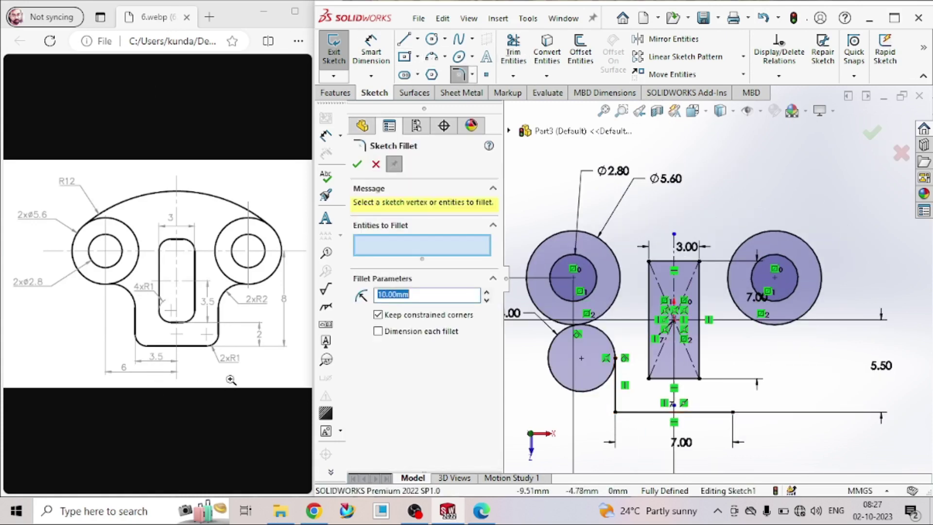
left_click(615, 412)
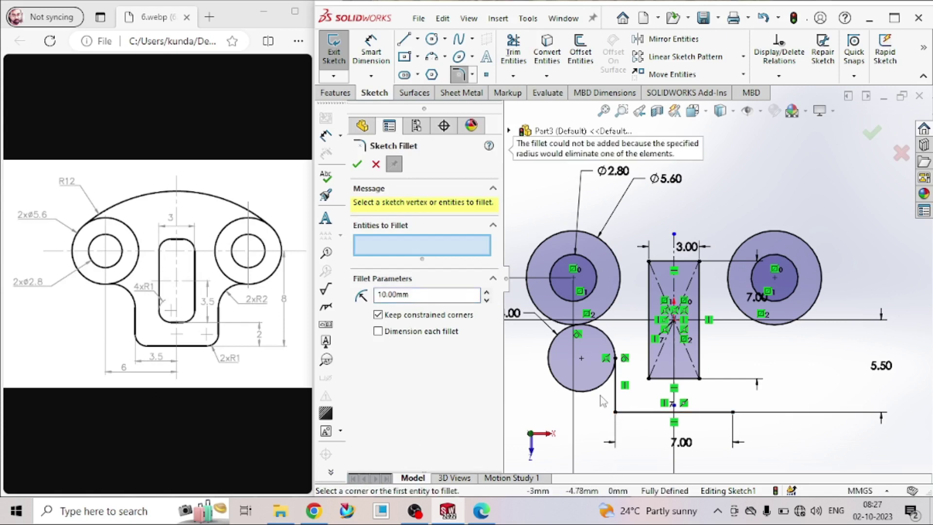
left_click(615, 401)
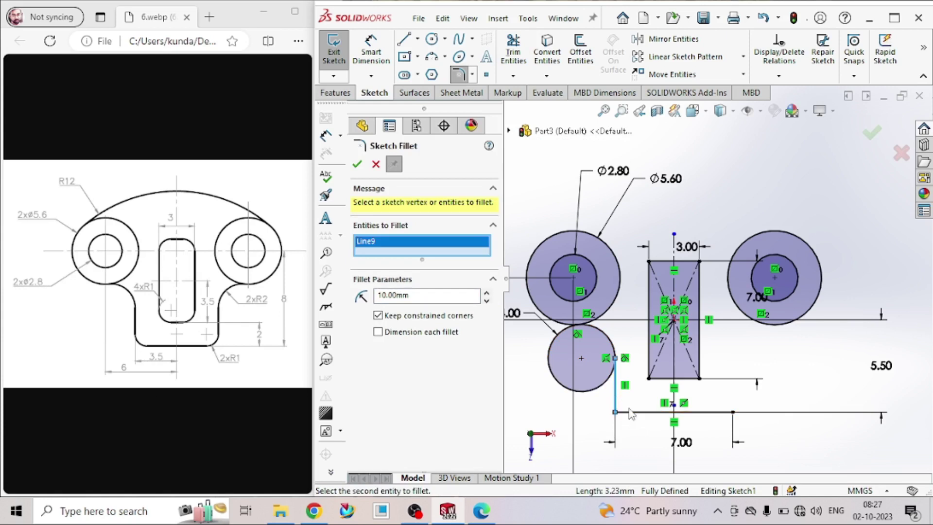
left_click(627, 418)
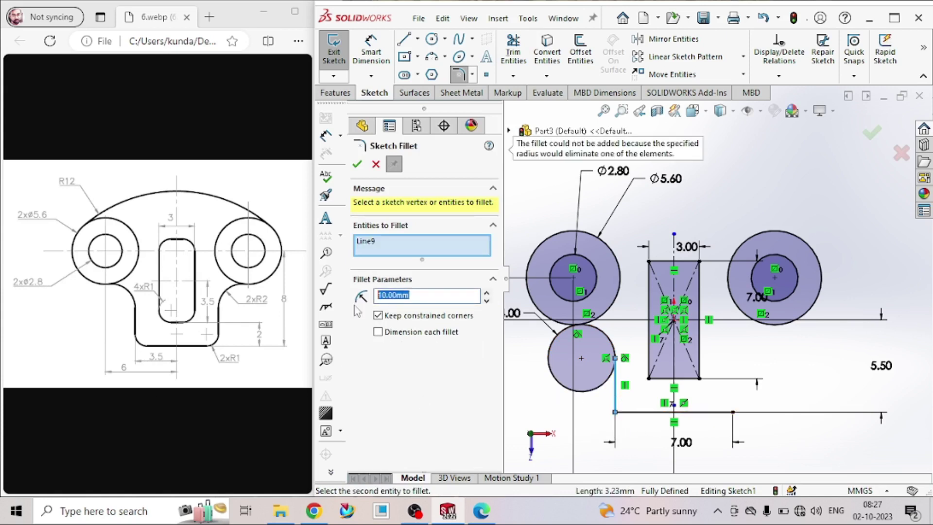
type("1")
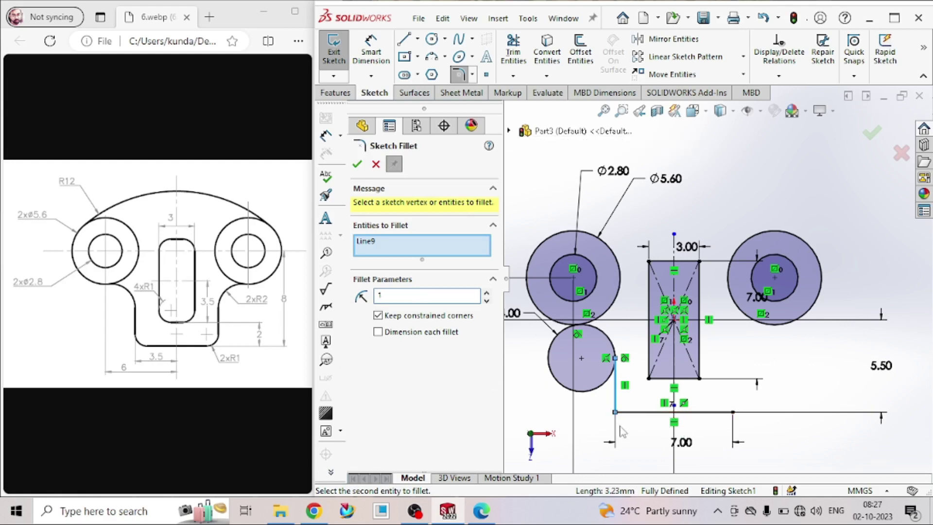
left_click(638, 412)
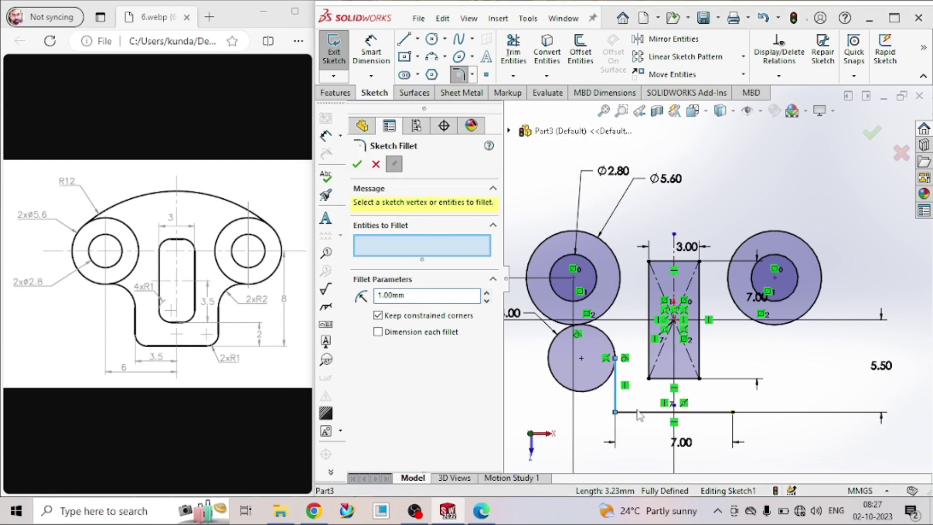
left_click(521, 267)
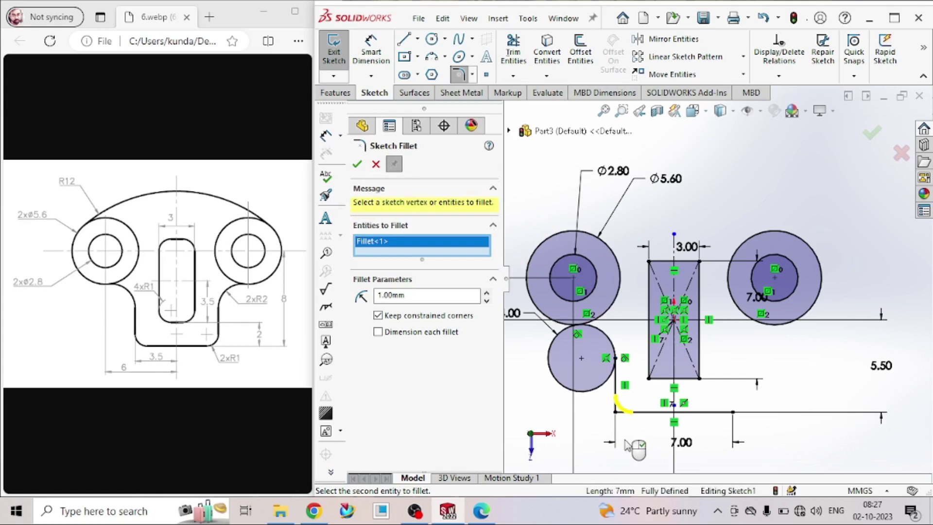
left_click(357, 163)
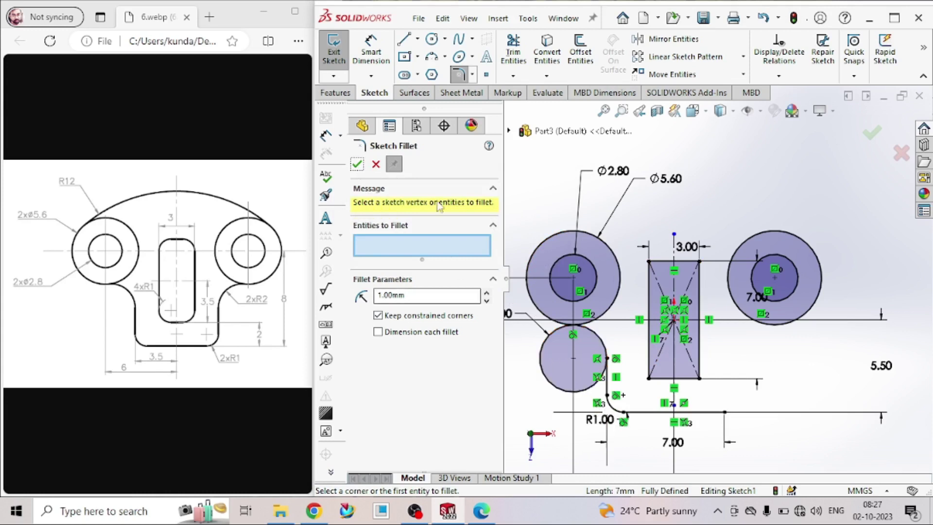
- Trim the 4 mm circle down to the arc joining the left lug to the vertical side line
left_click(512, 61)
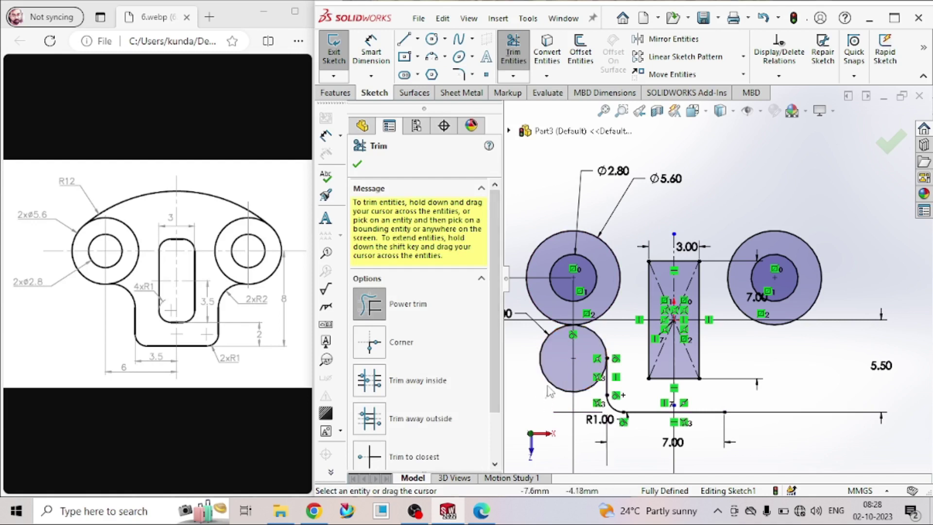
left_click_drag(547, 397, 555, 374)
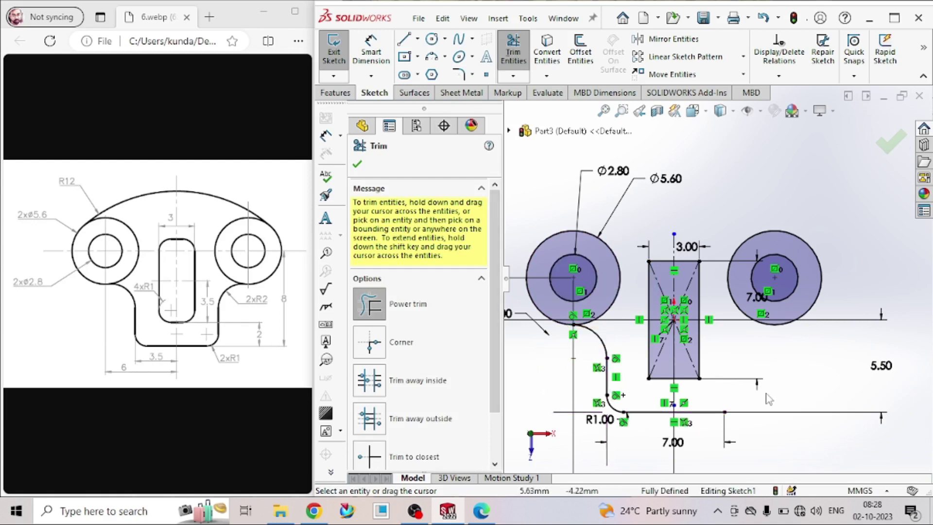
key("Escape")
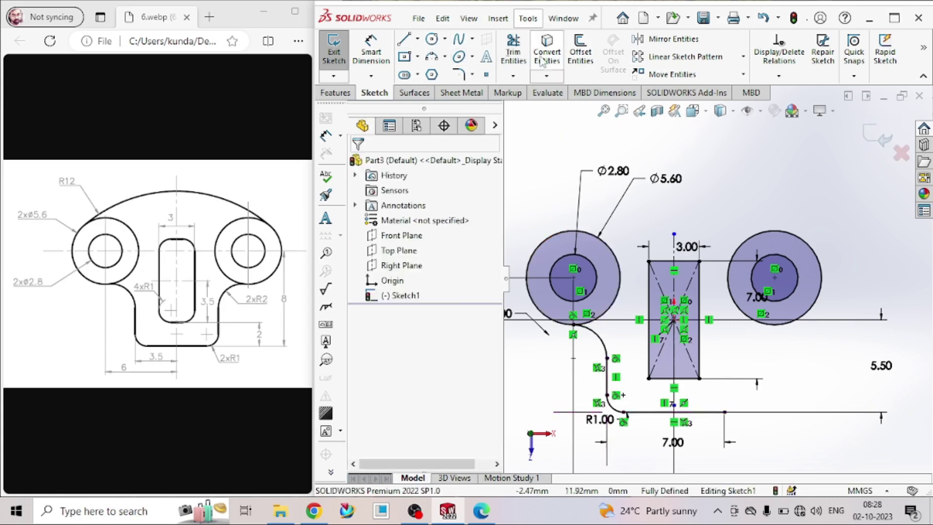
- Mirror the transition arc, vertical side line and corner fillet about the vertical centreline, keeping the originals
left_click(659, 41)
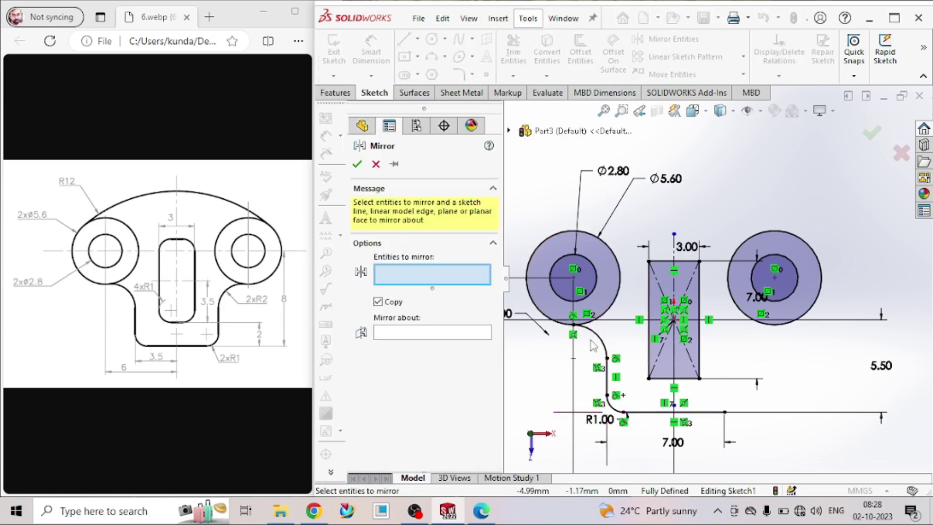
left_click(598, 343)
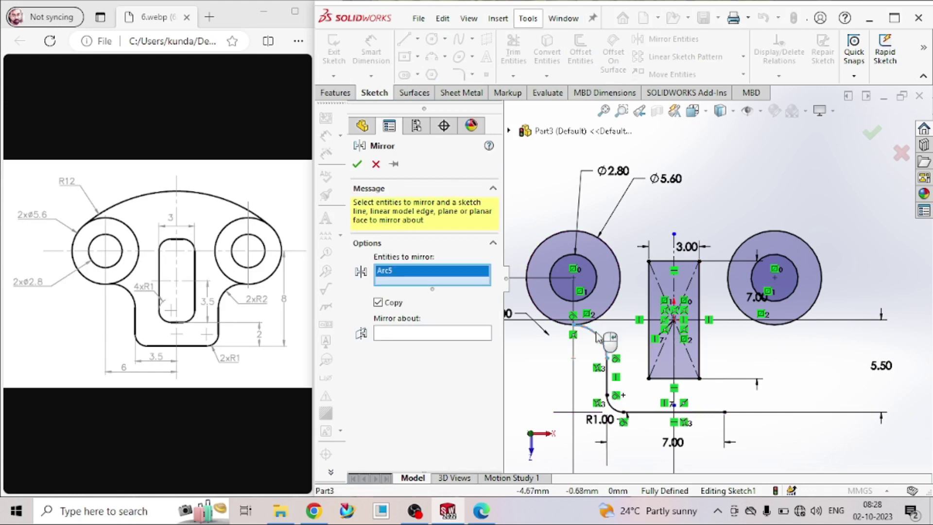
left_click(607, 381)
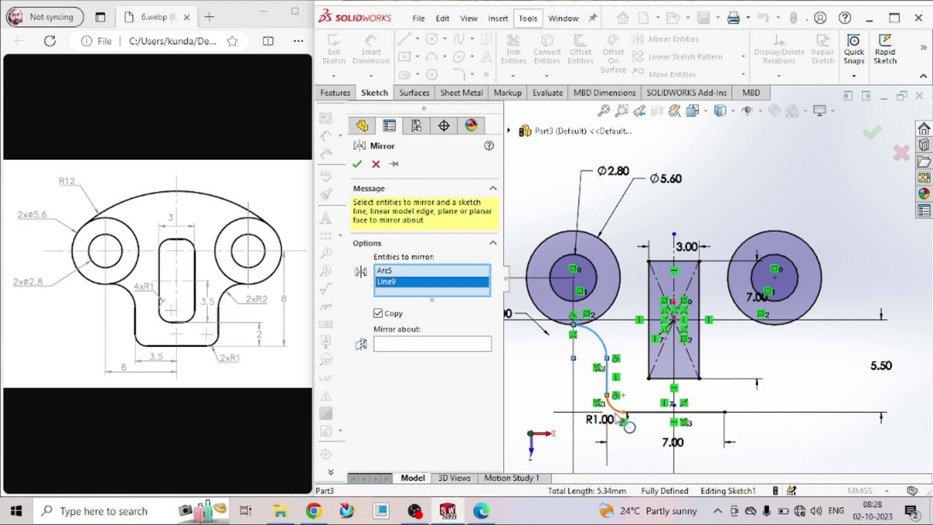
left_click(616, 407)
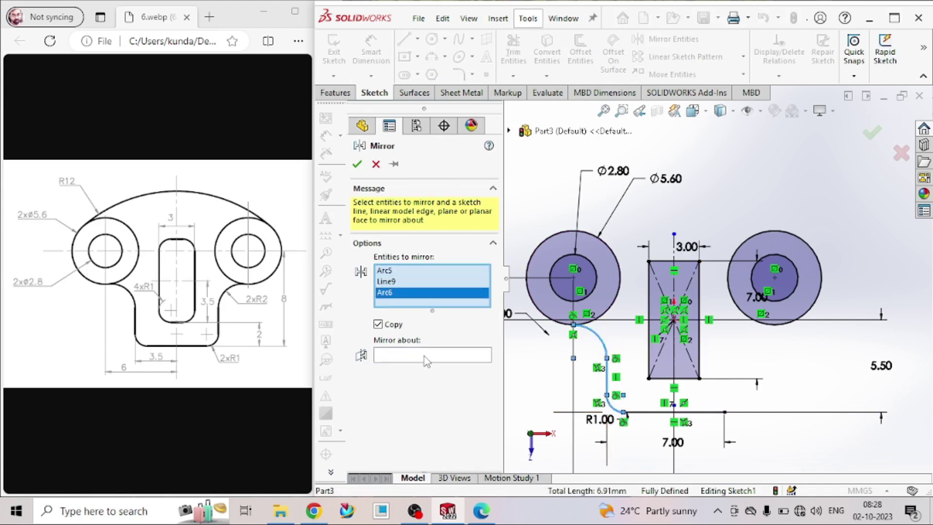
left_click(674, 357)
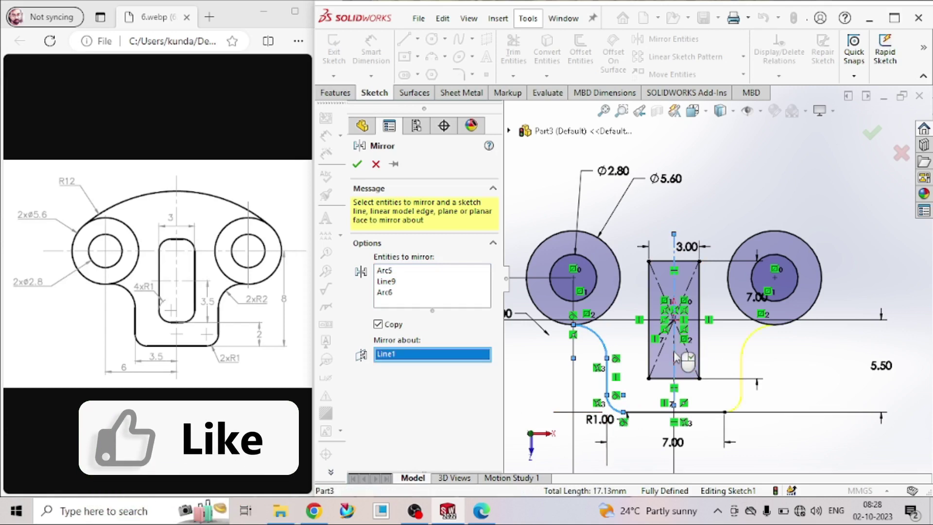
left_click(357, 165)
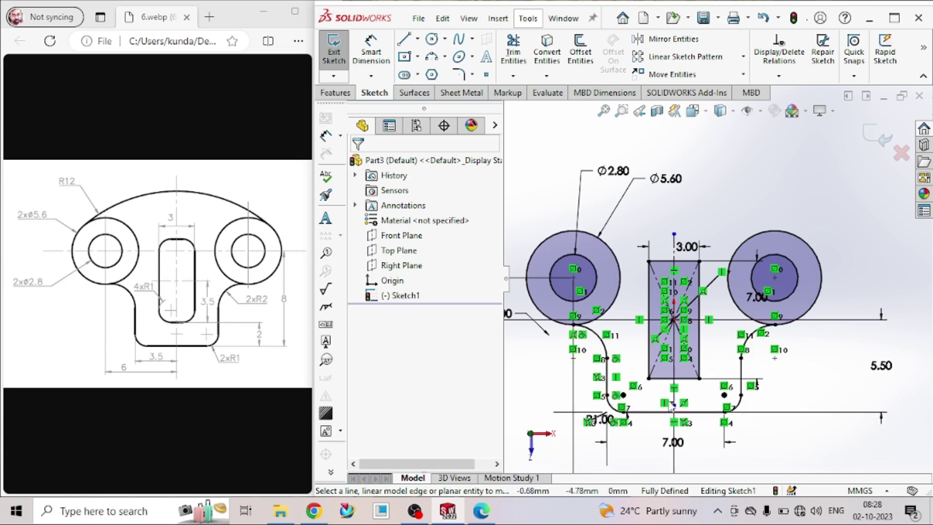
- Sketch a large circle about 30.5 mm in diameter around both lugs, centred on the vertical centreline about 4.5 mm below the rectangle's centre
left_click(434, 42)
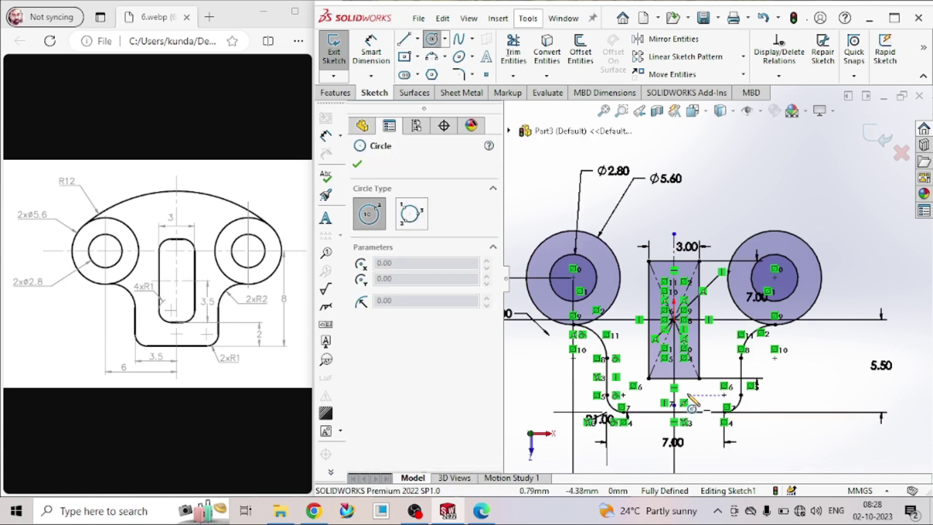
scroll(688, 397, "down", 5)
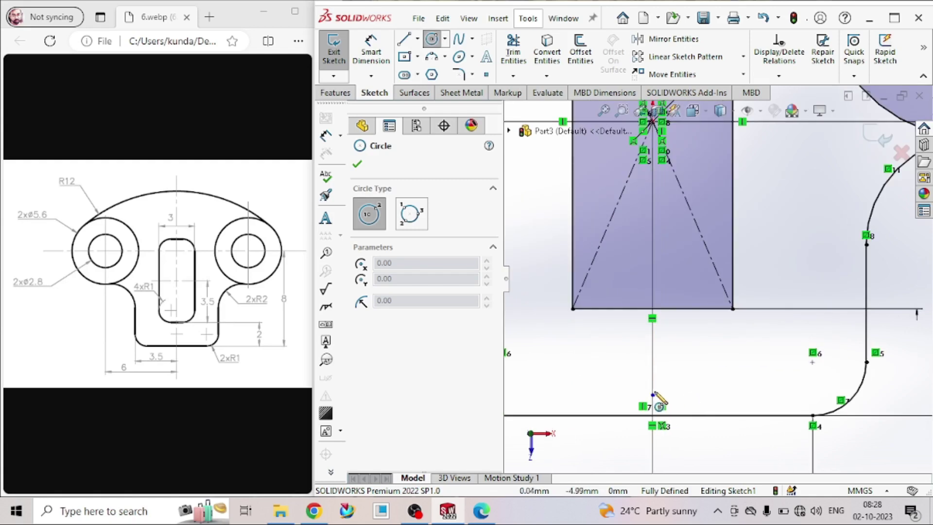
left_click_drag(652, 367, 670, 325)
scroll(670, 325, "up", 4)
scroll(669, 319, "up", 3)
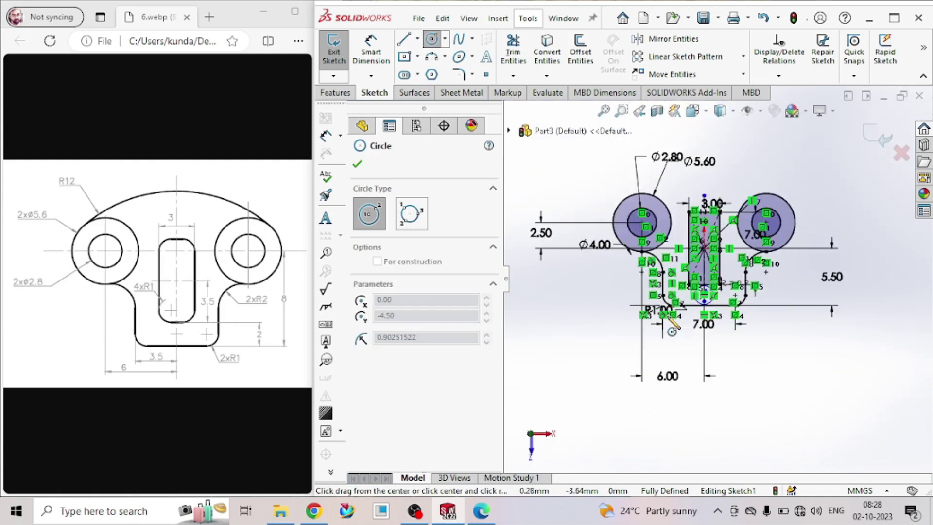
left_click(756, 154)
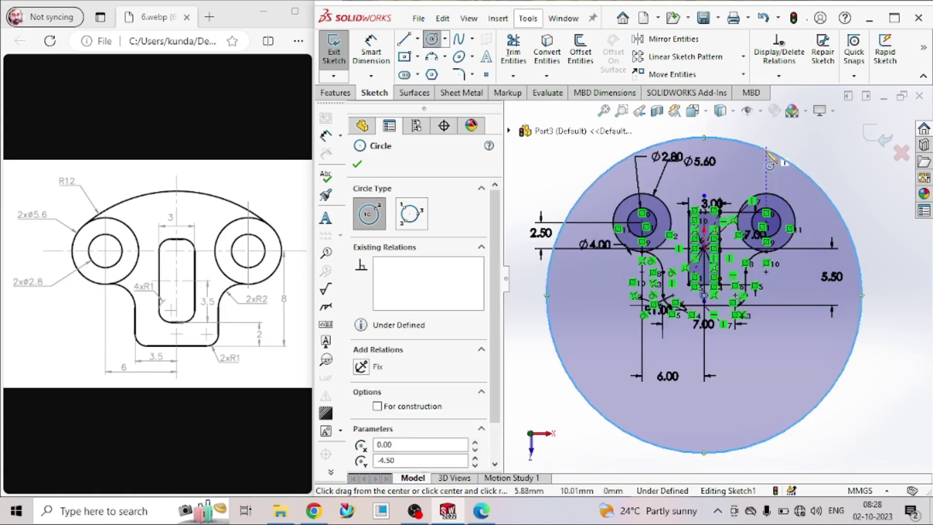
- Dimension the large circle to a 24 mm diameter
left_click(371, 49)
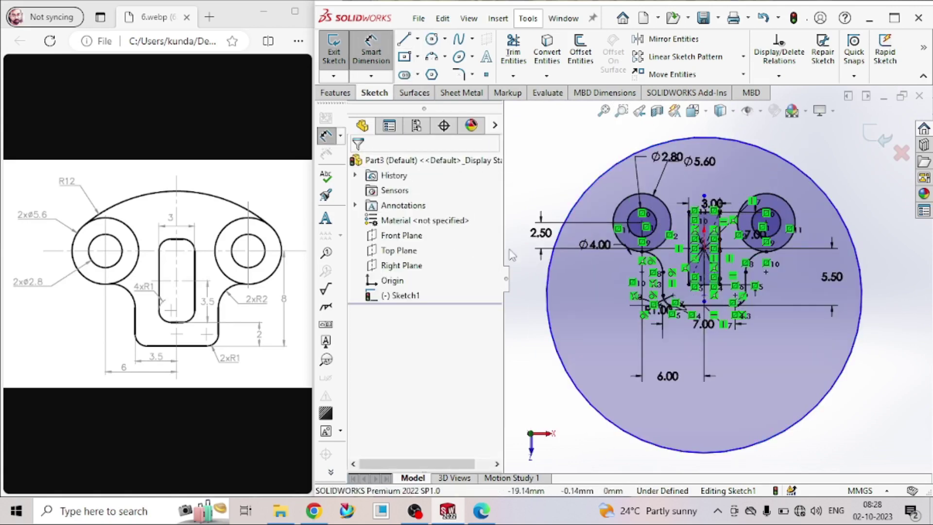
scroll(758, 198, "down", 2)
scroll(757, 196, "up", 4)
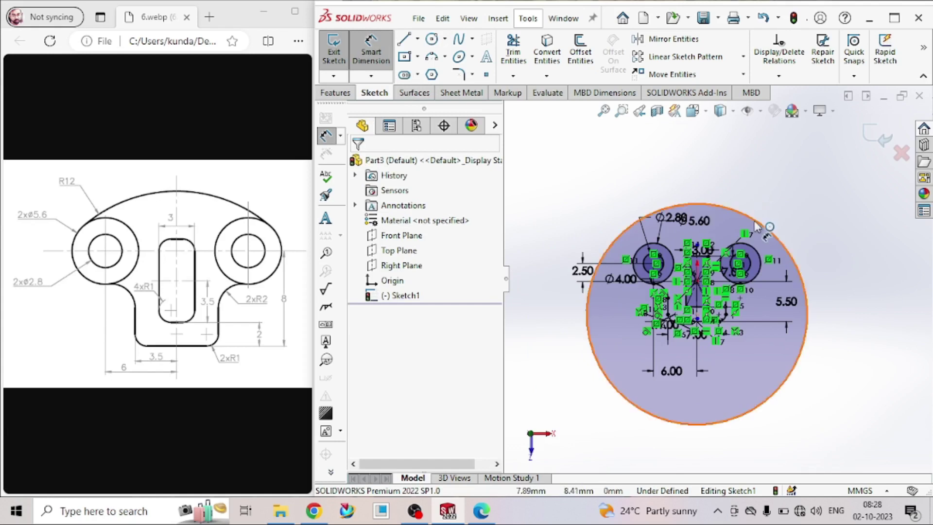
left_click(752, 209)
left_click(759, 179)
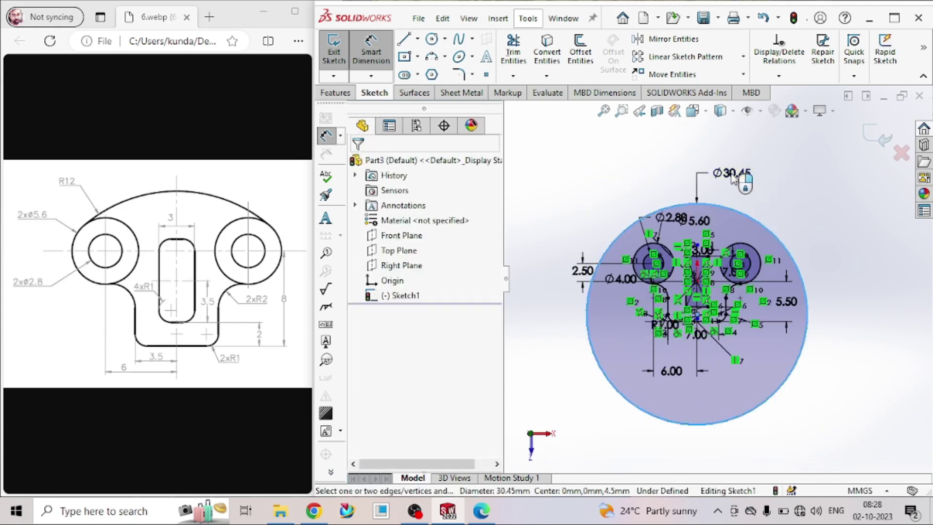
type("24")
key("Return")
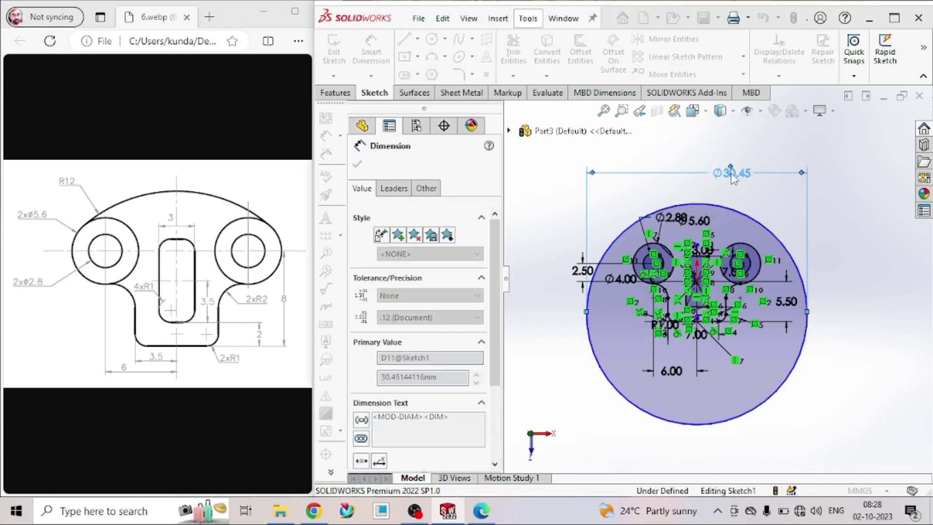
scroll(710, 278, "down", 4)
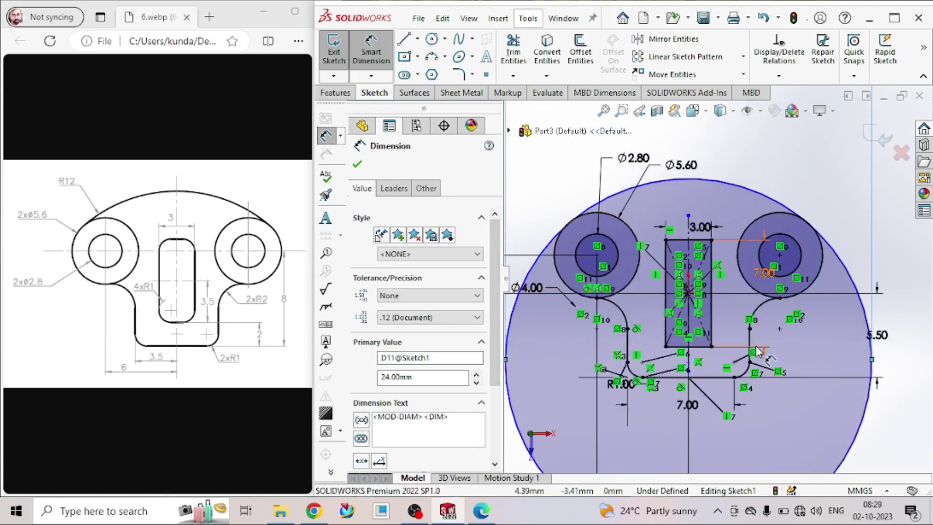
key("Escape")
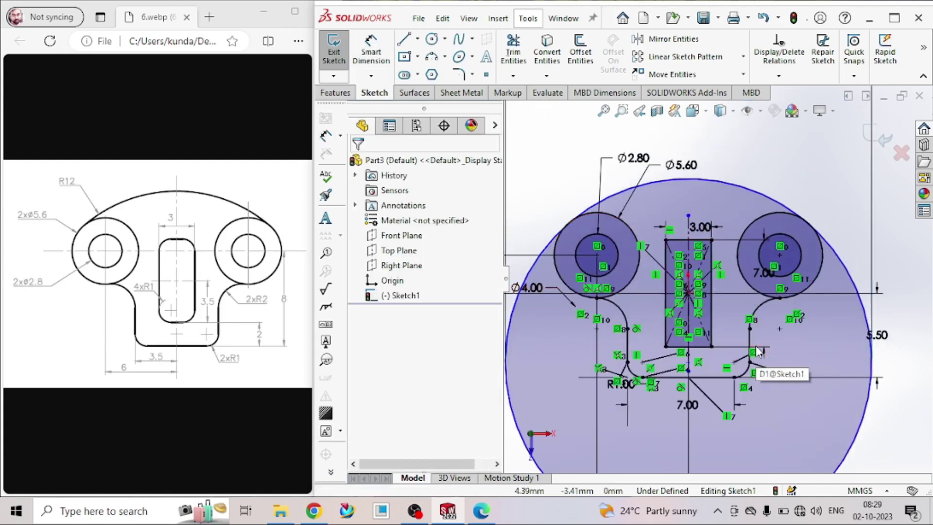
left_click(710, 182)
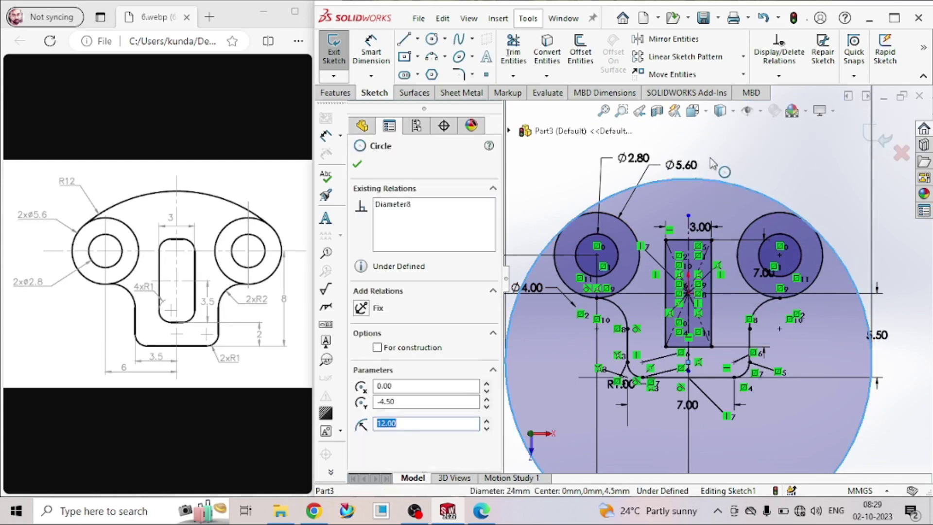
left_click(757, 137)
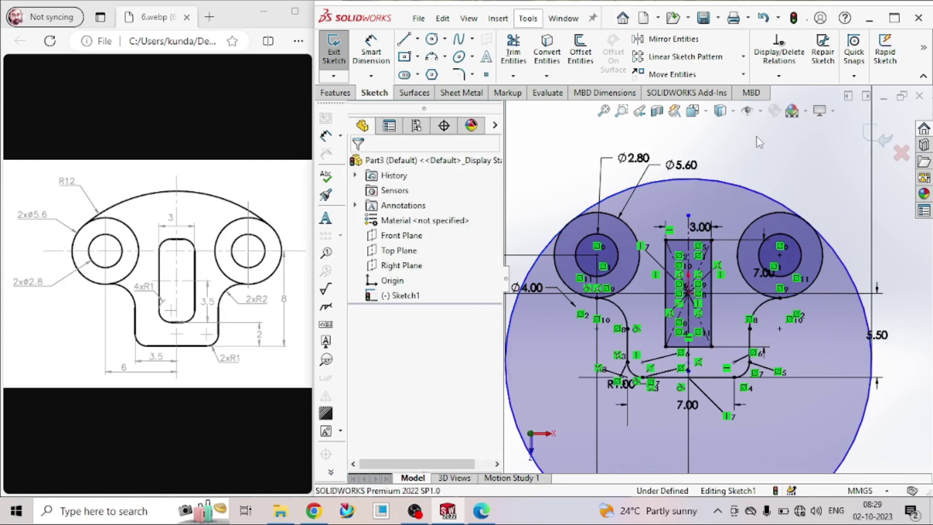
scroll(748, 147, "up", 2)
scroll(704, 389, "down", 2)
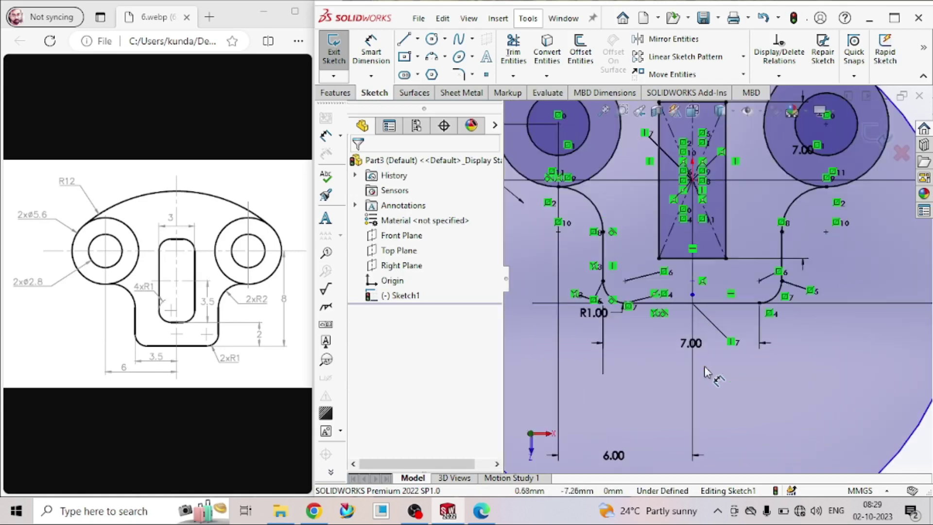
- Make the 24 mm circle tangent to the left lug's 5.6 mm outer circle
scroll(708, 379, "up", 3)
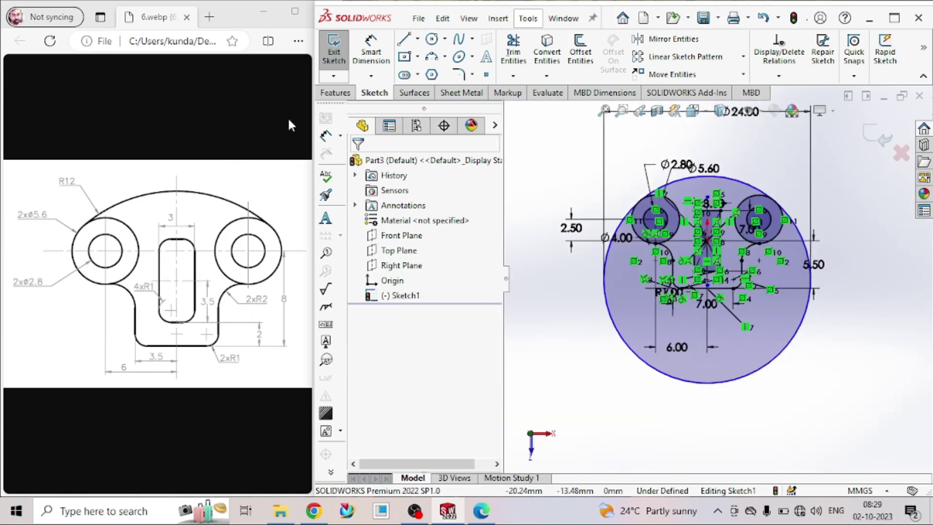
scroll(675, 165, "down", 5)
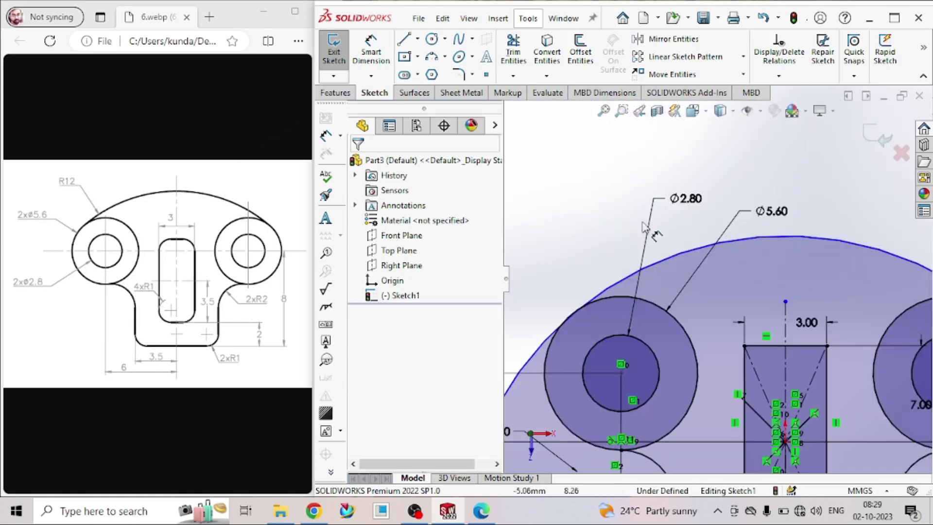
left_click(619, 296)
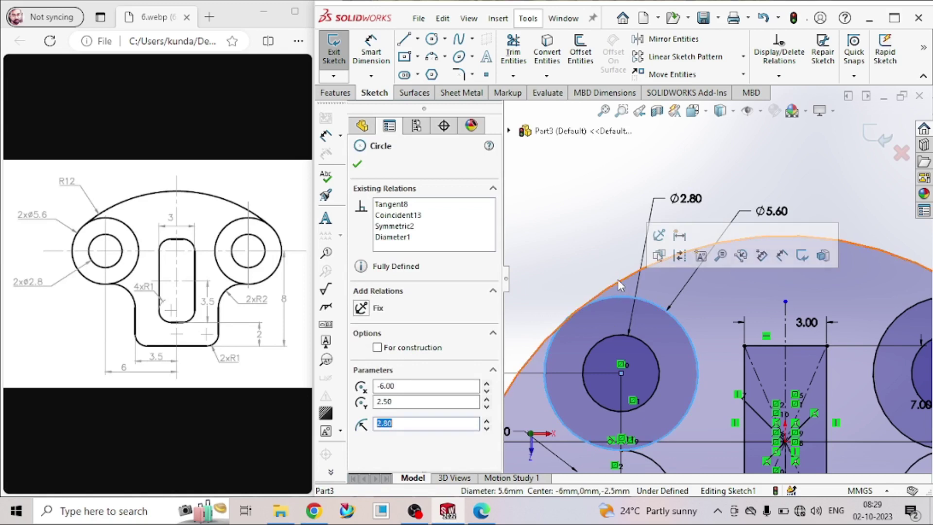
left_click(618, 281, "ctrl")
left_click(360, 401)
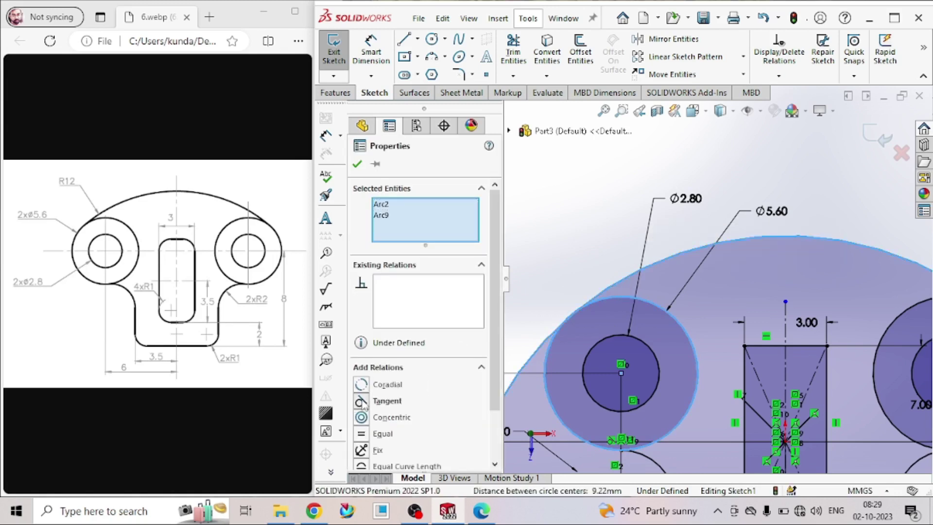
- Make the 24 mm circle tangent to the right lug's outer circle as well
scroll(882, 325, "up", 2)
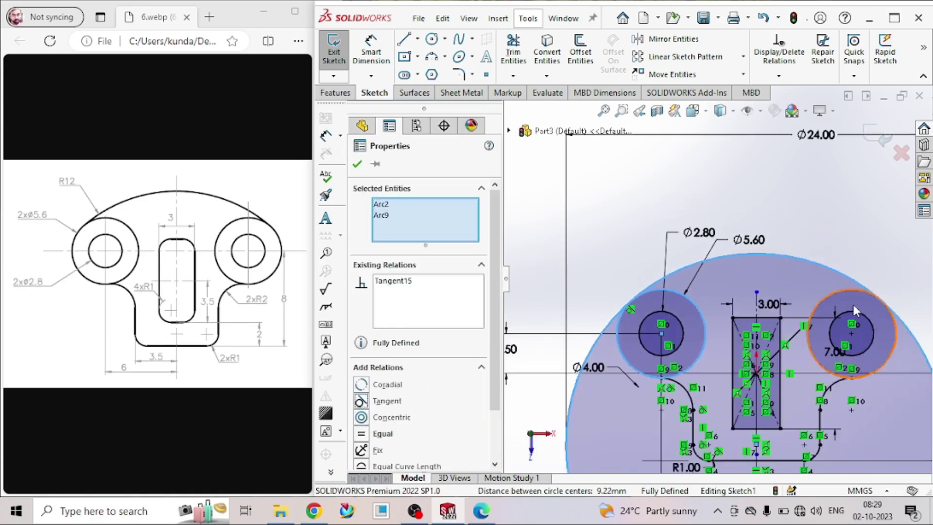
left_click(851, 287)
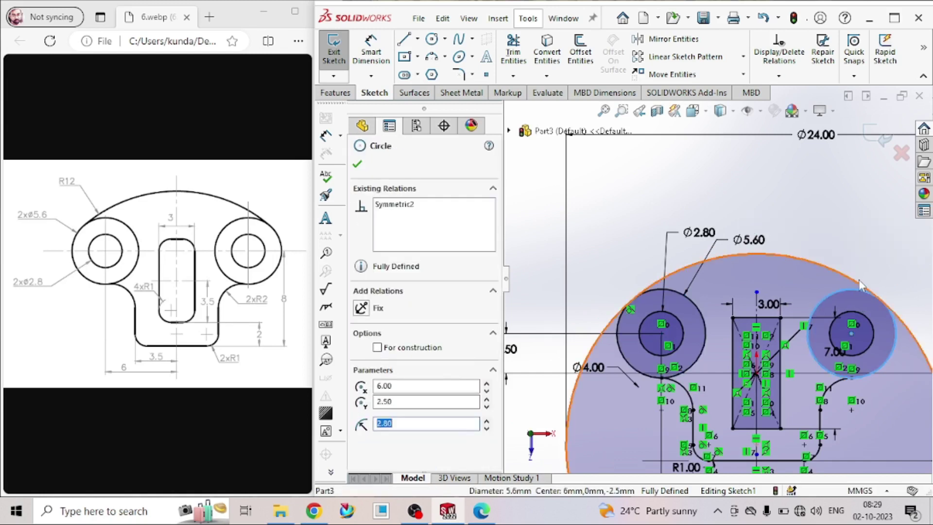
left_click(858, 285, "ctrl")
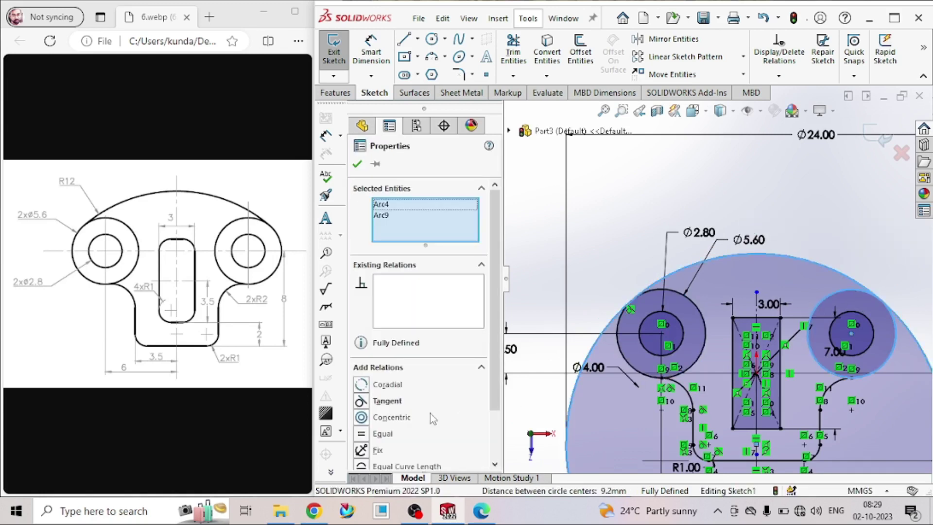
left_click(360, 401)
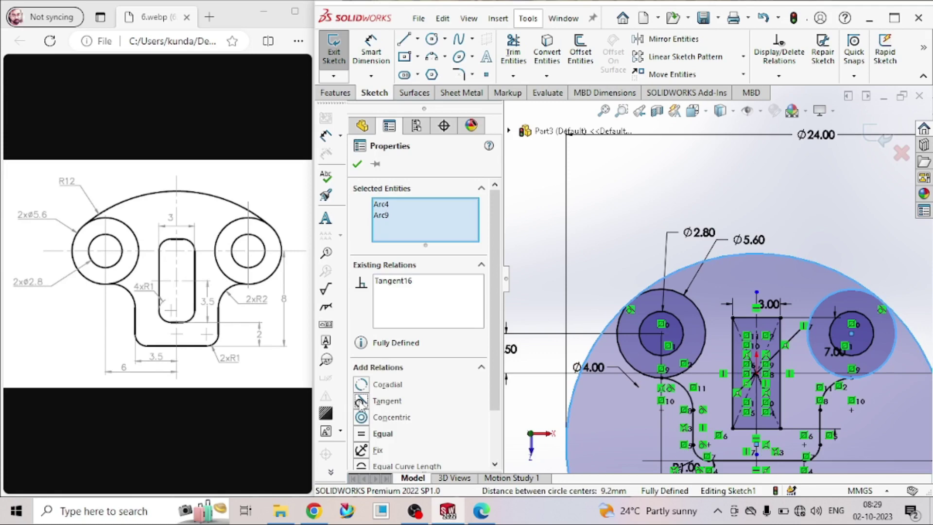
left_click(599, 251)
- Maximize the modelling window and trim away the lower part of the 24 mm circle, keeping only the top arc between the lugs
scroll(724, 372, "up", 1)
scroll(726, 376, "up", 1)
scroll(738, 428, "down", 1)
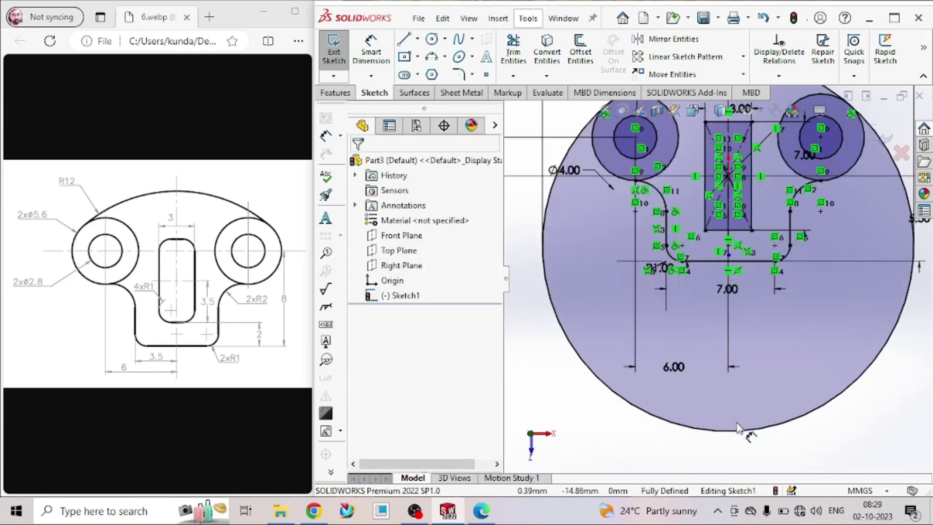
scroll(734, 277, "up", 3)
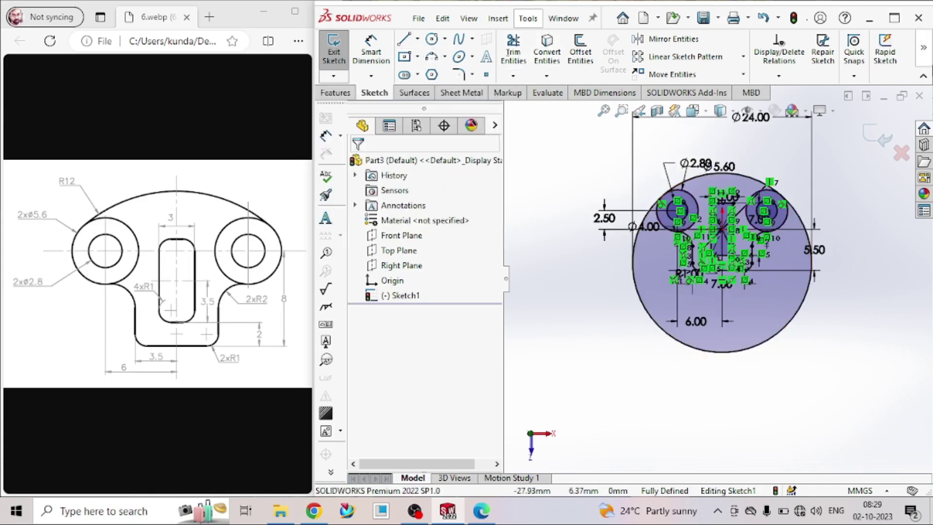
left_click(898, 21)
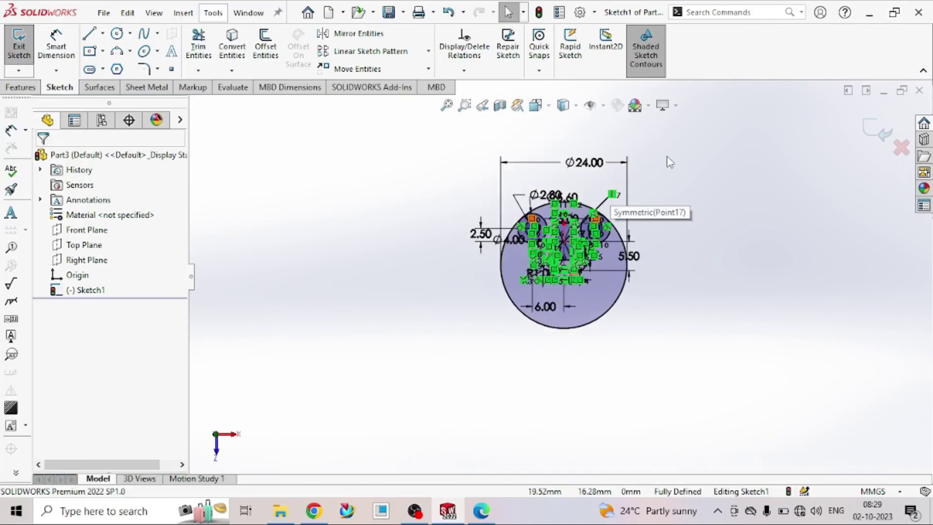
scroll(656, 223, "up", 3)
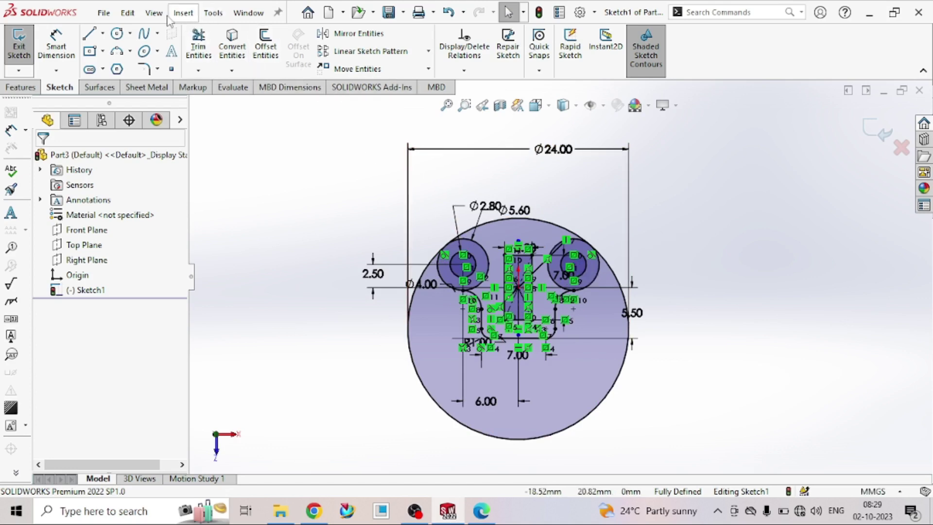
left_click(198, 47)
scroll(529, 372, "up", 2)
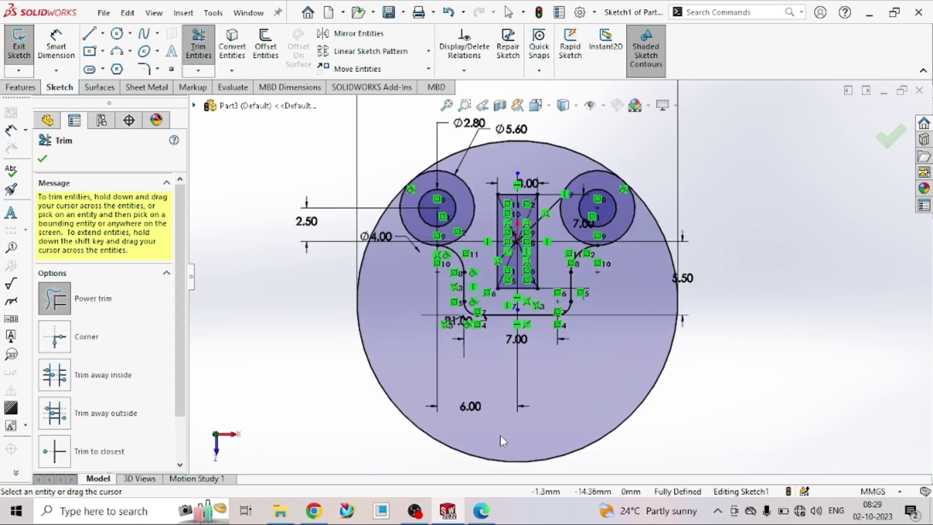
left_click(510, 460)
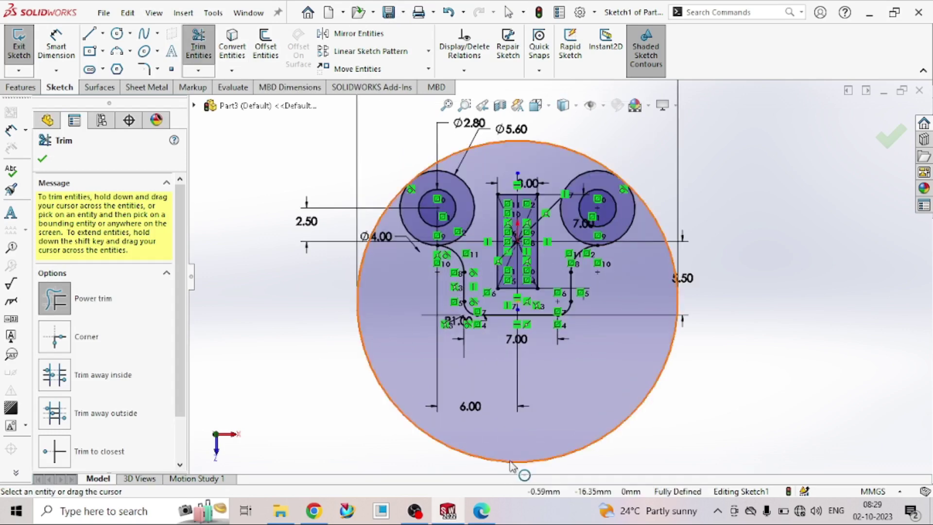
left_click(509, 462)
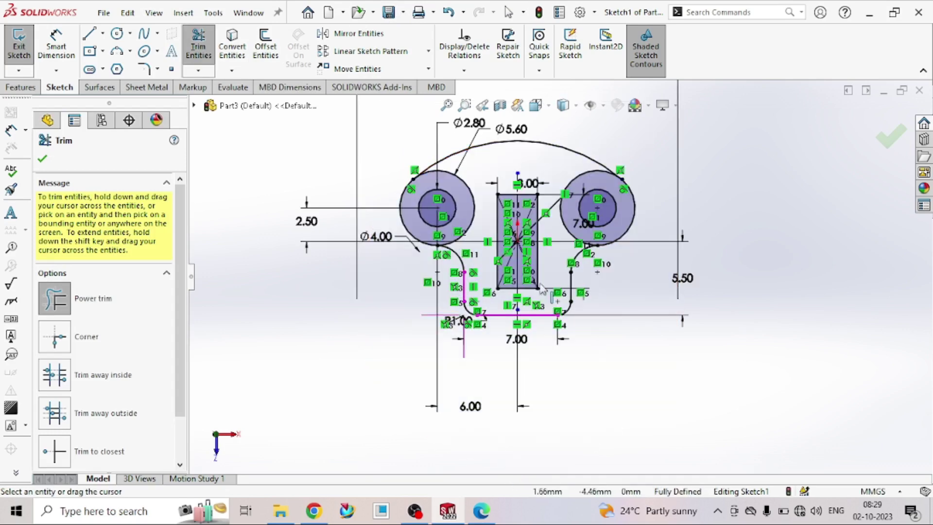
- Start a sketch fillet and check the corner radius of the central slot in the reference drawing
scroll(515, 206, "up", 2)
scroll(515, 206, "up", 1)
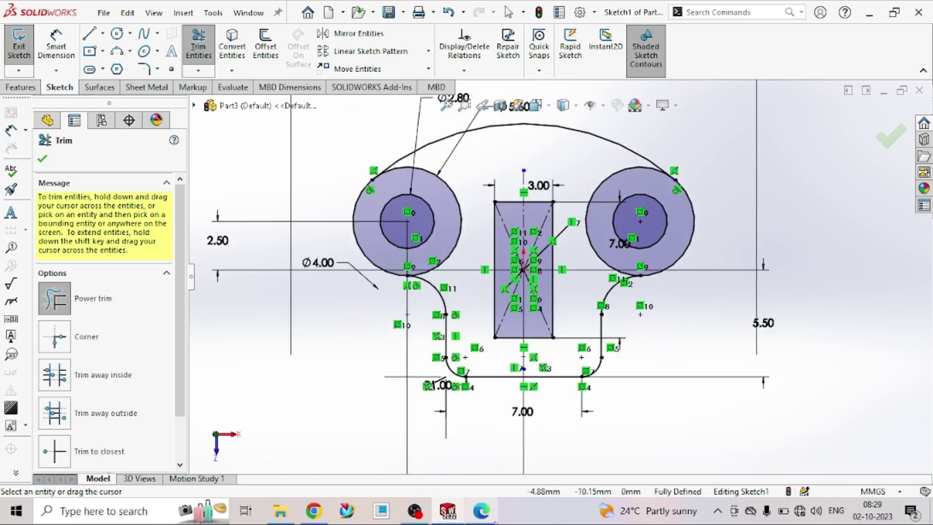
left_click(492, 518)
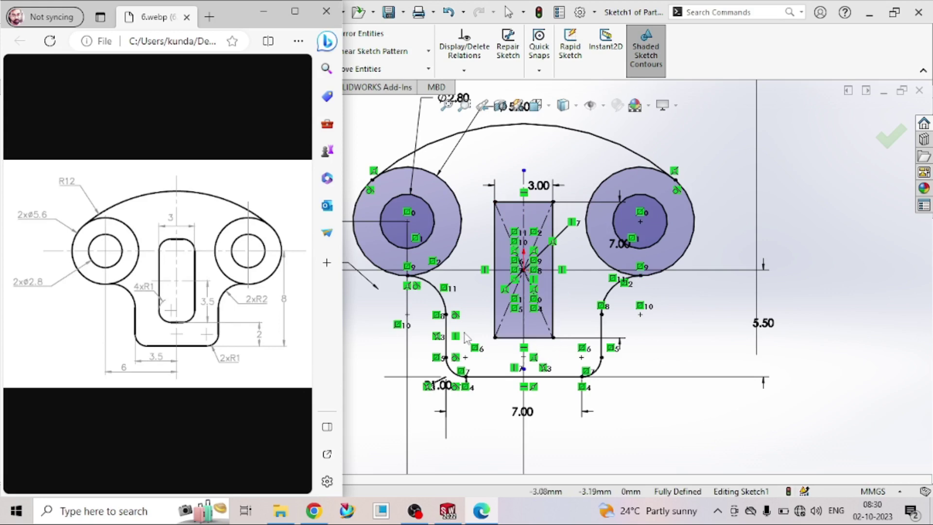
left_click(379, 132)
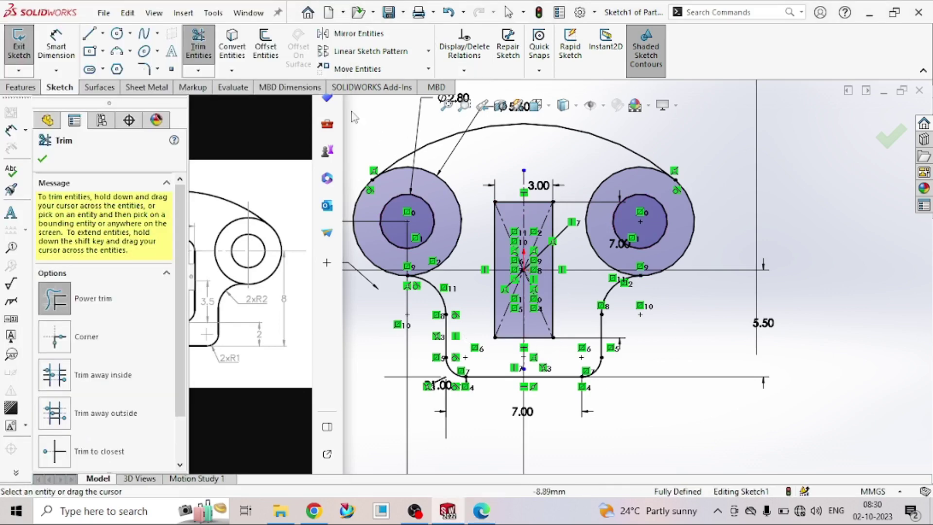
left_click(144, 69)
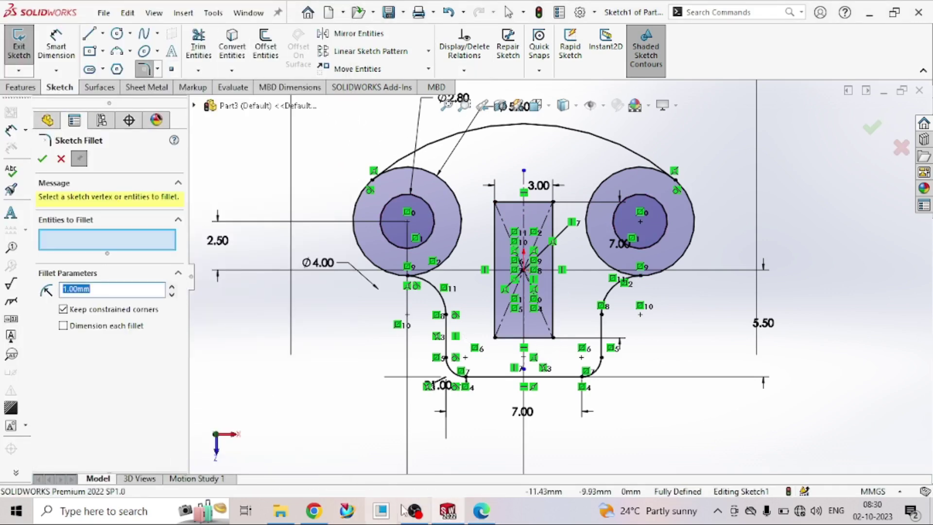
left_click(480, 512)
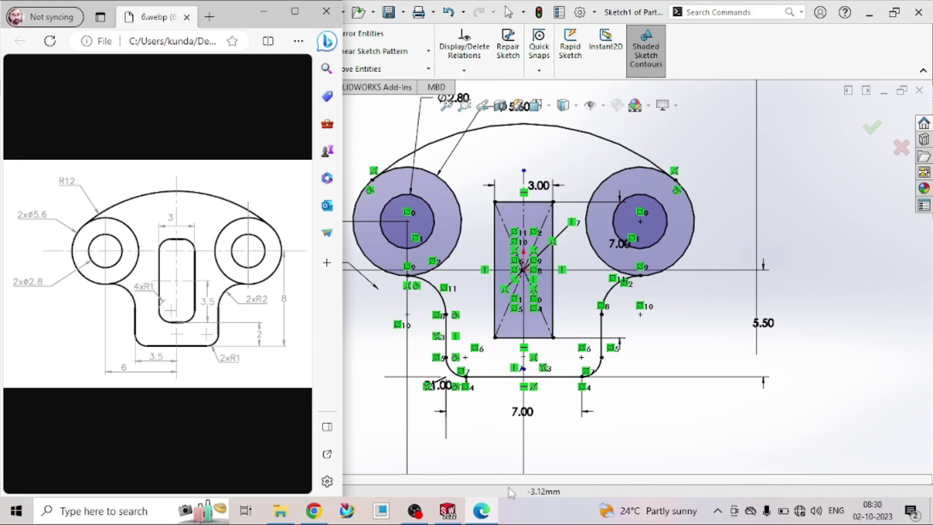
left_click(481, 511)
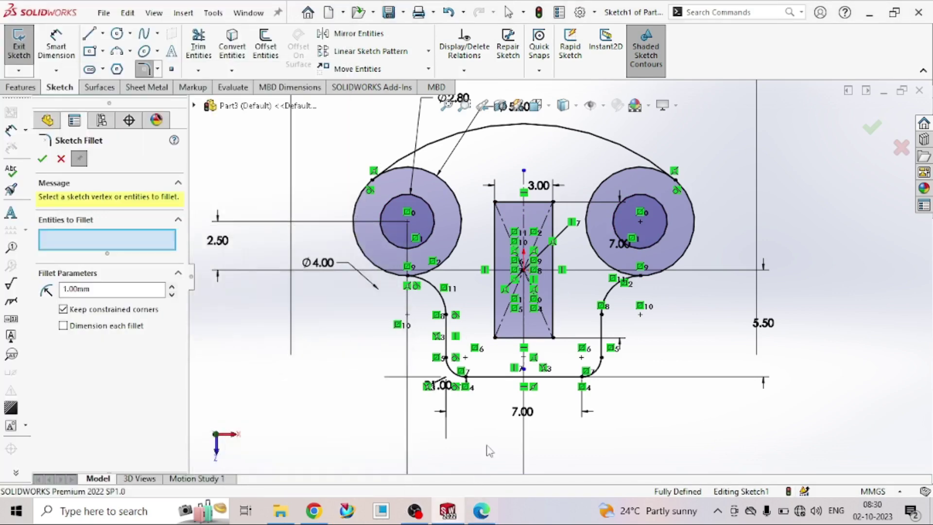
left_click(484, 513)
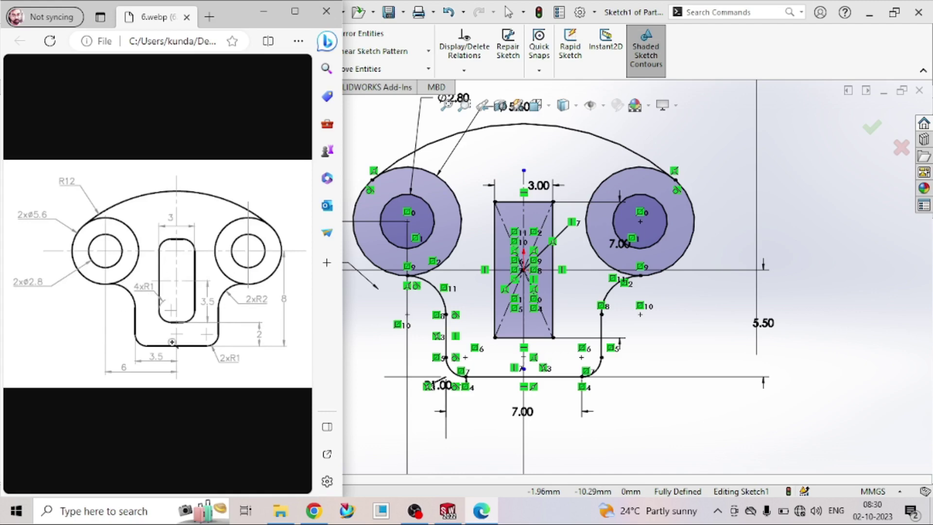
left_click(481, 511)
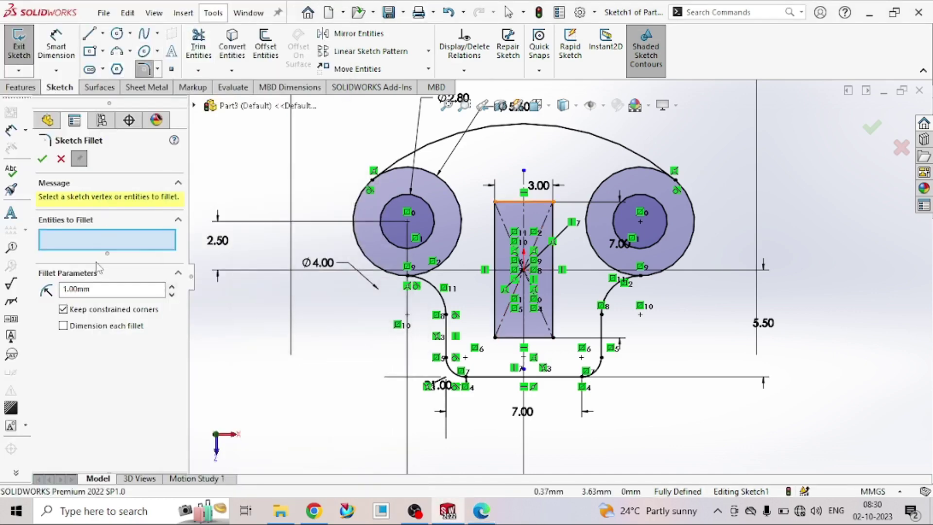
- Fillet all four corners of the central 3 by 7 mm rectangle with a 1 mm radius
left_click(495, 203)
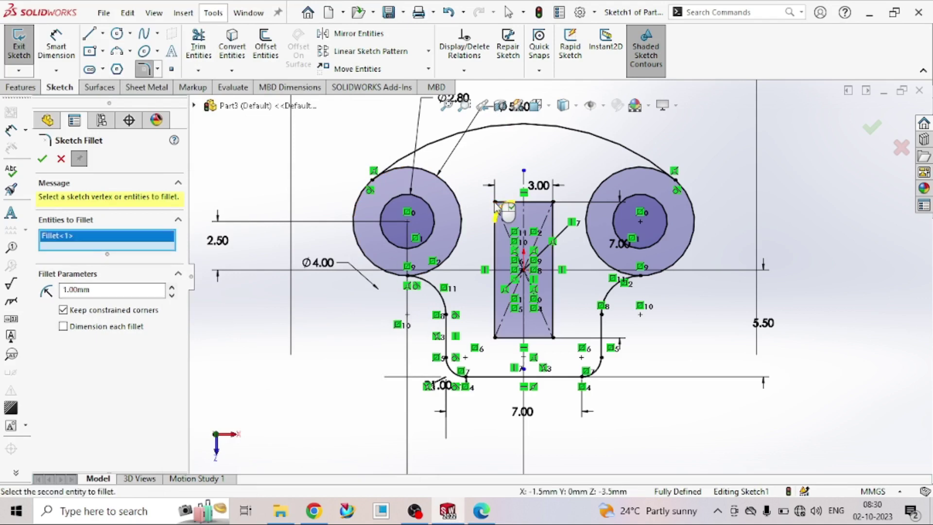
left_click(555, 204)
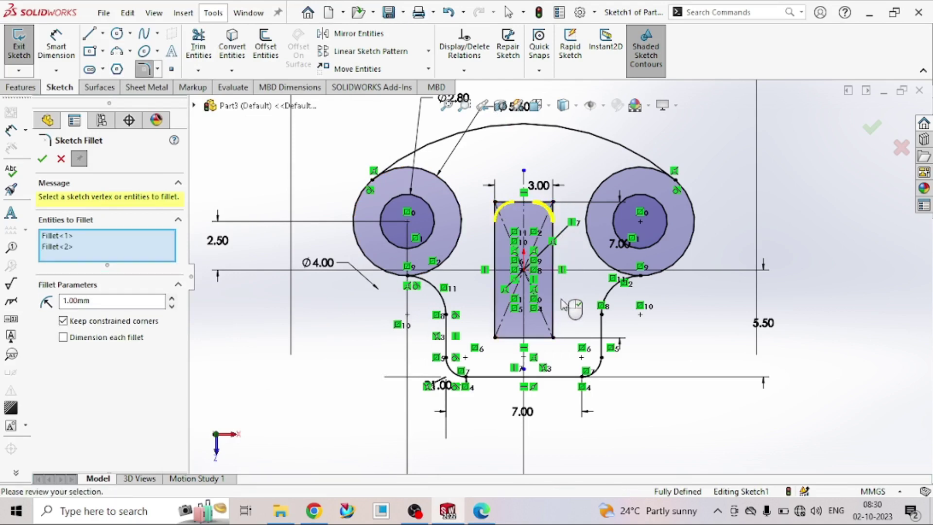
left_click(554, 337)
left_click(495, 337)
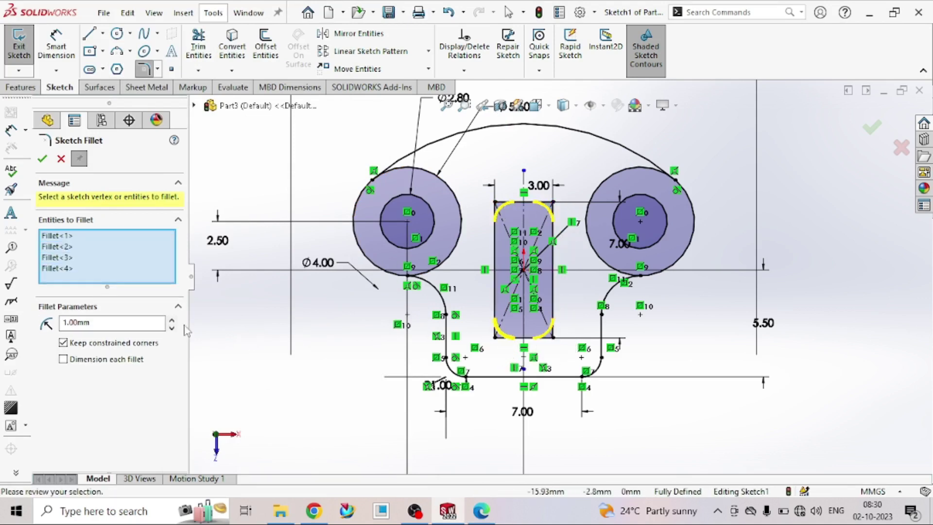
left_click_drag(99, 322, 63, 323)
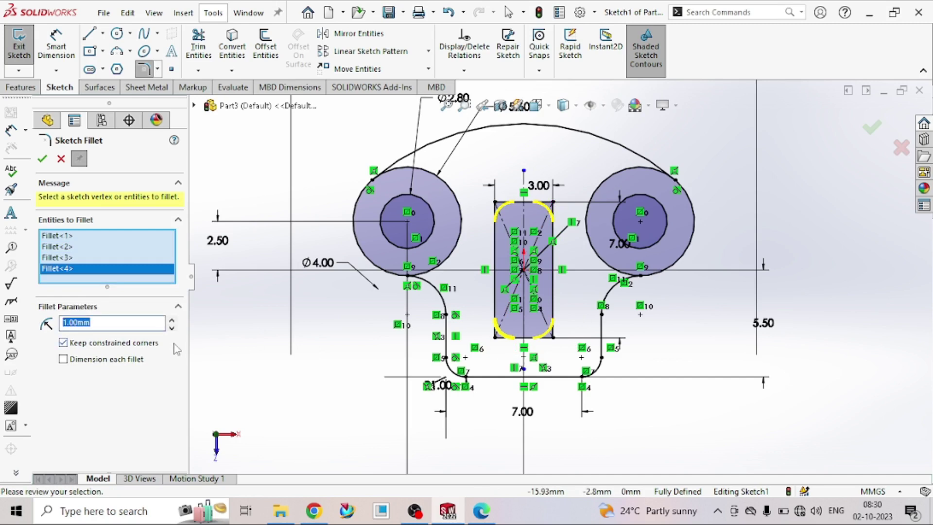
left_click(42, 159)
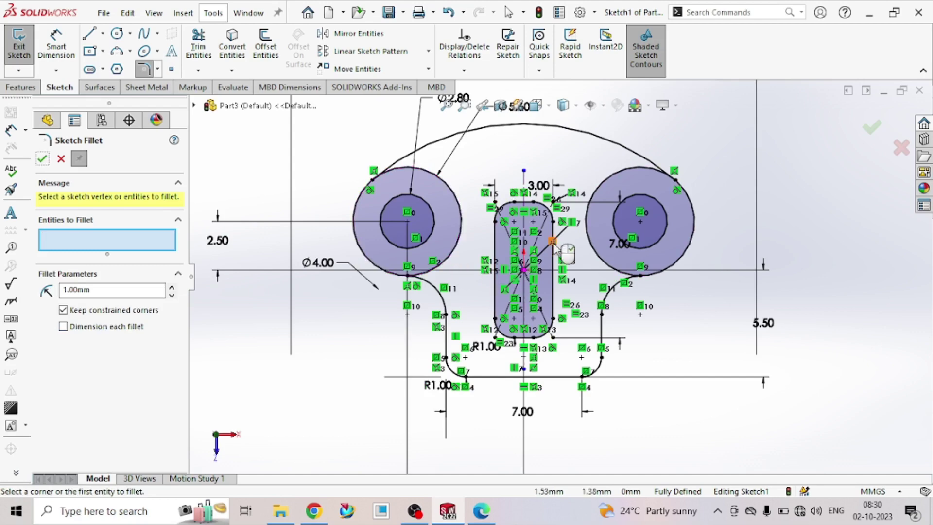
scroll(563, 251, "down", 1)
scroll(563, 252, "up", 2)
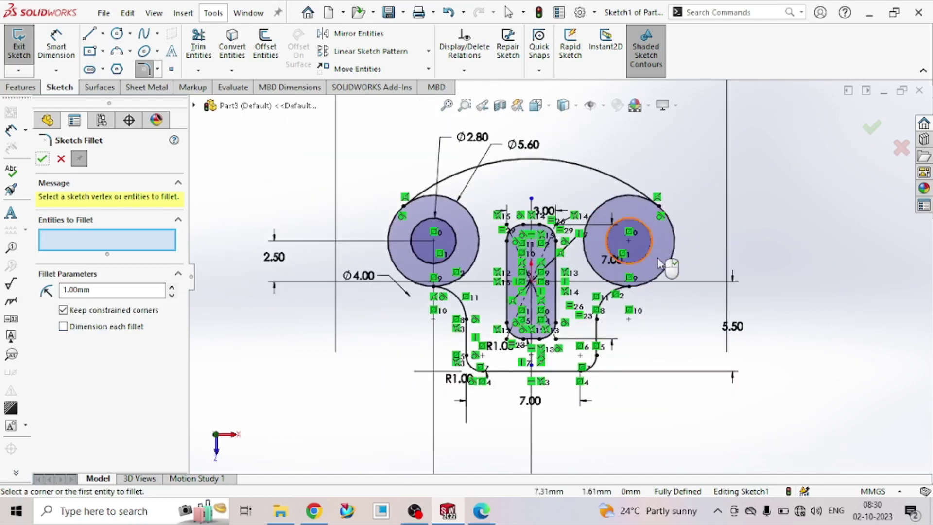
left_click(43, 160)
key("Escape")
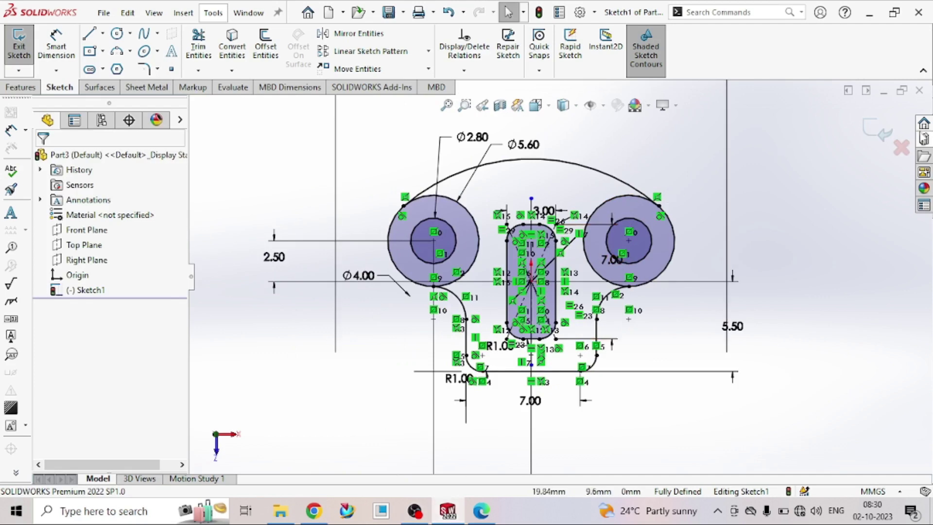
- Exit the finished profile sketch and bring up the reference drawing in Edge beside it for comparison
left_click(880, 139)
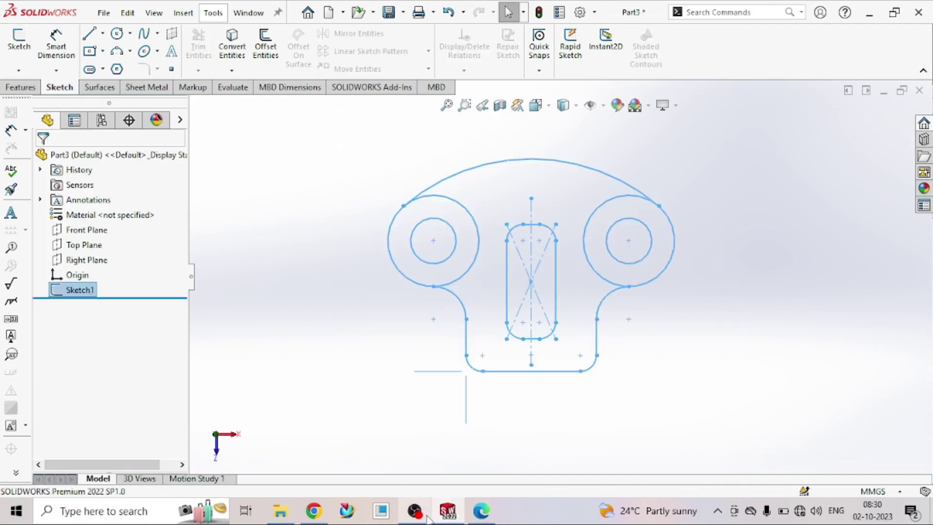
left_click(481, 510)
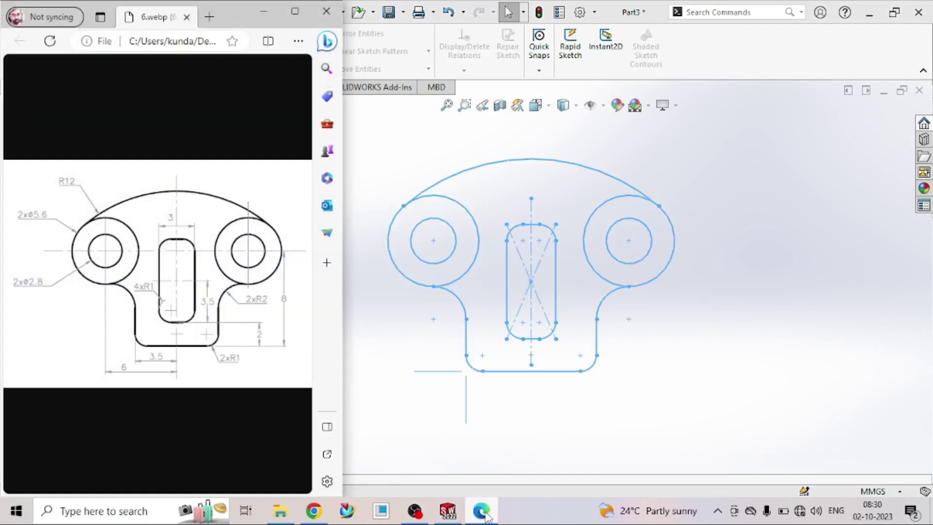